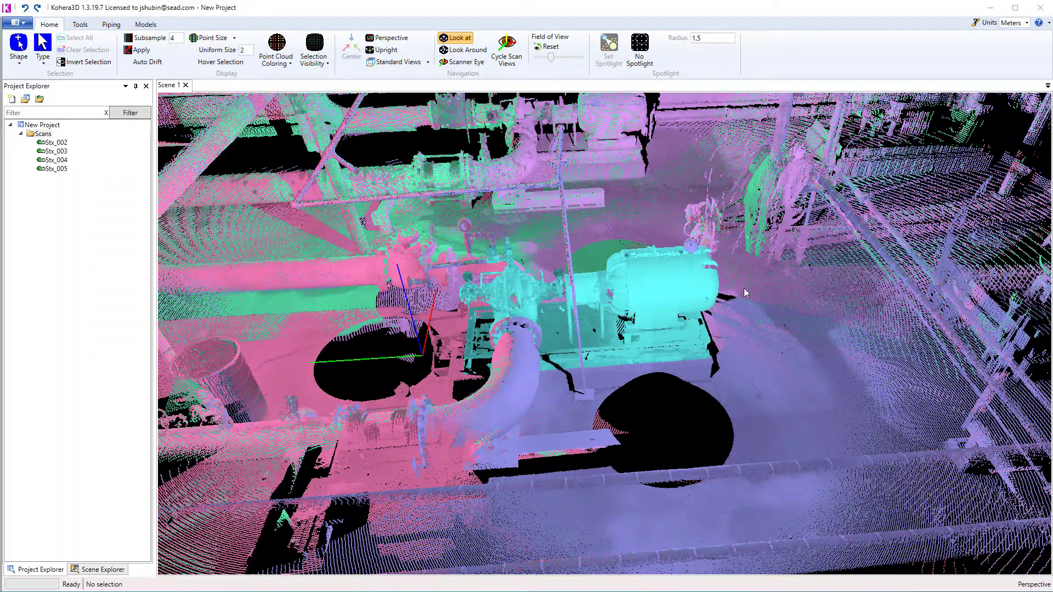
# Isolate the selected motor and pump points by limiting the point cloud's visibility to the selected points
pyautogui.moveTo(744, 288); pyautogui.dragTo(578, 305)
pyautogui.scroll(5, 603, 341)
pyautogui.moveTo(606, 342); pyautogui.dragTo(869, 340)
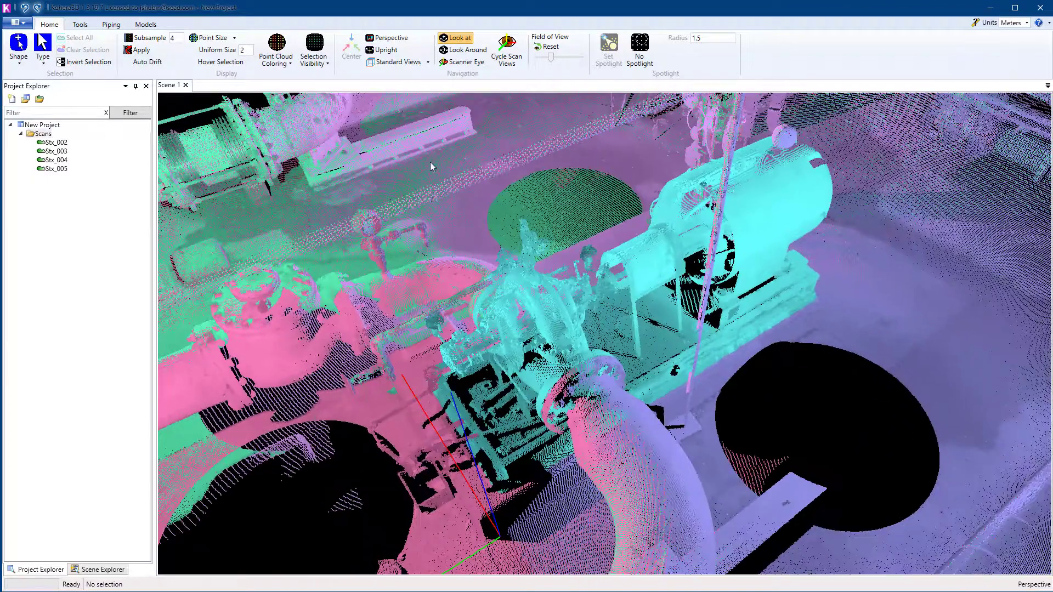
pyautogui.click(324, 64)
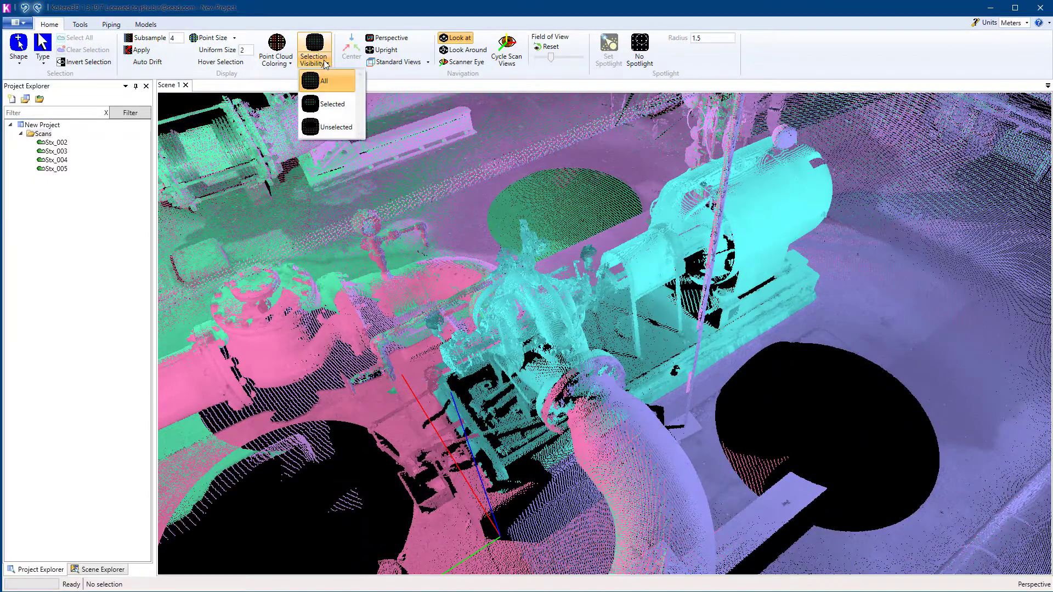
pyautogui.click(329, 105)
pyautogui.moveTo(594, 295); pyautogui.dragTo(690, 434)
pyautogui.scroll(3, 498, 359)
pyautogui.scroll(-5, 497, 359)
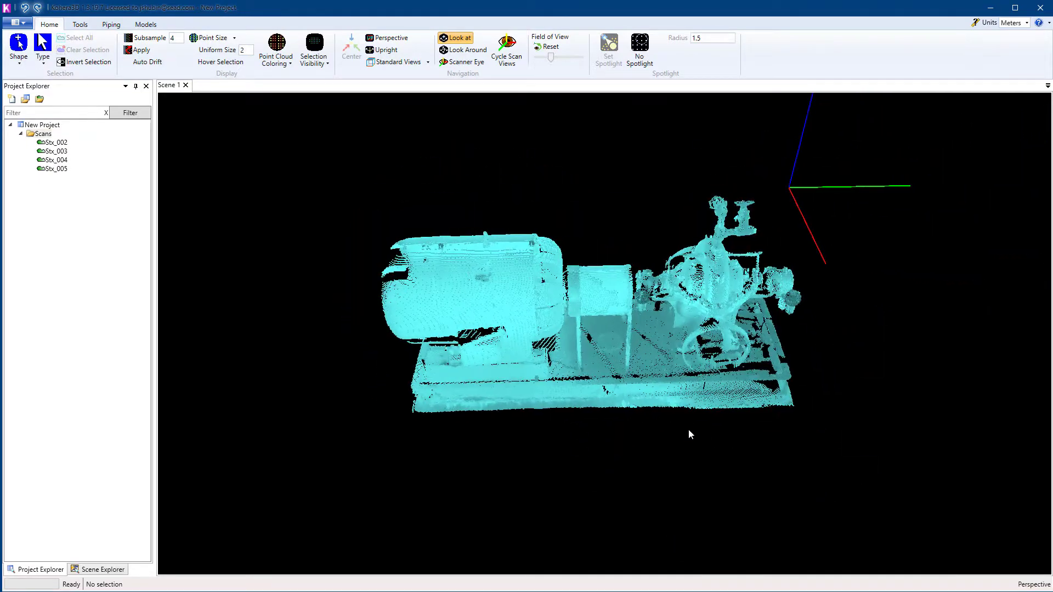
# Open the Meshing Tools and move the dialog aside so the equipment points can be seen
pyautogui.click(146, 25)
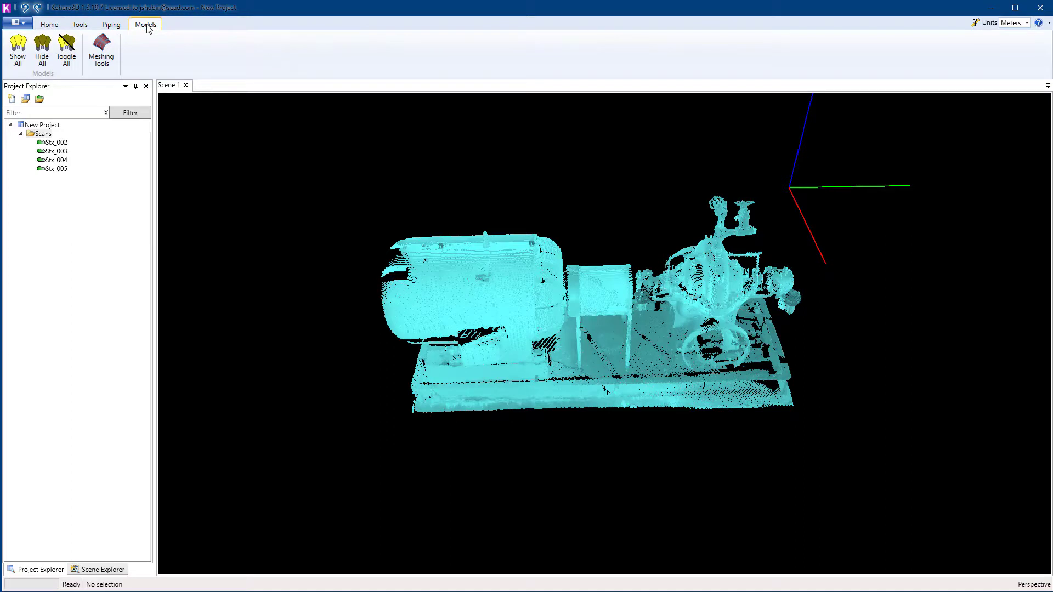
pyautogui.click(101, 51)
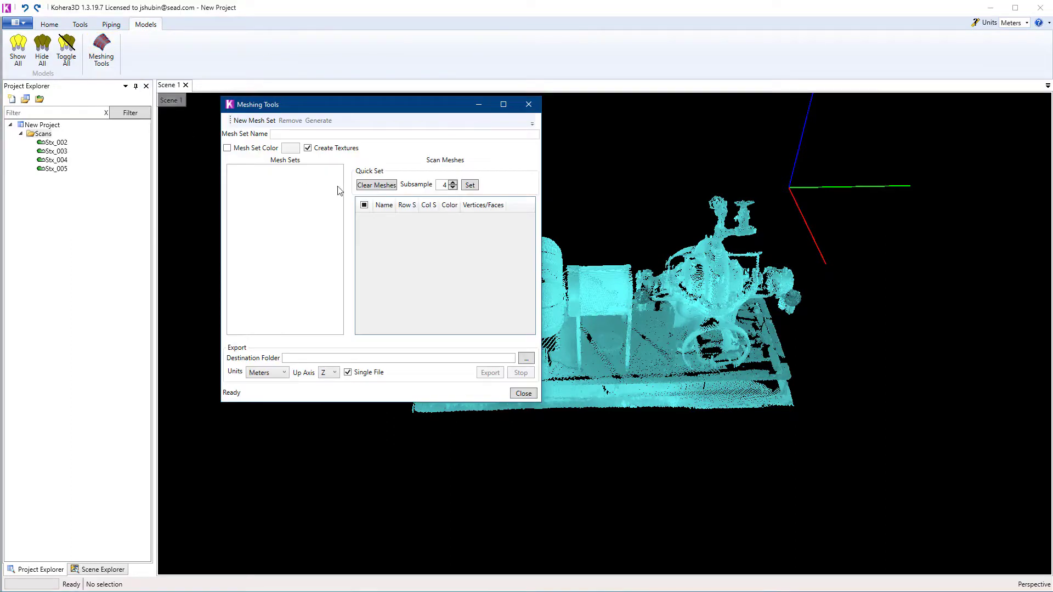
pyautogui.moveTo(453, 112); pyautogui.dragTo(335, 121)
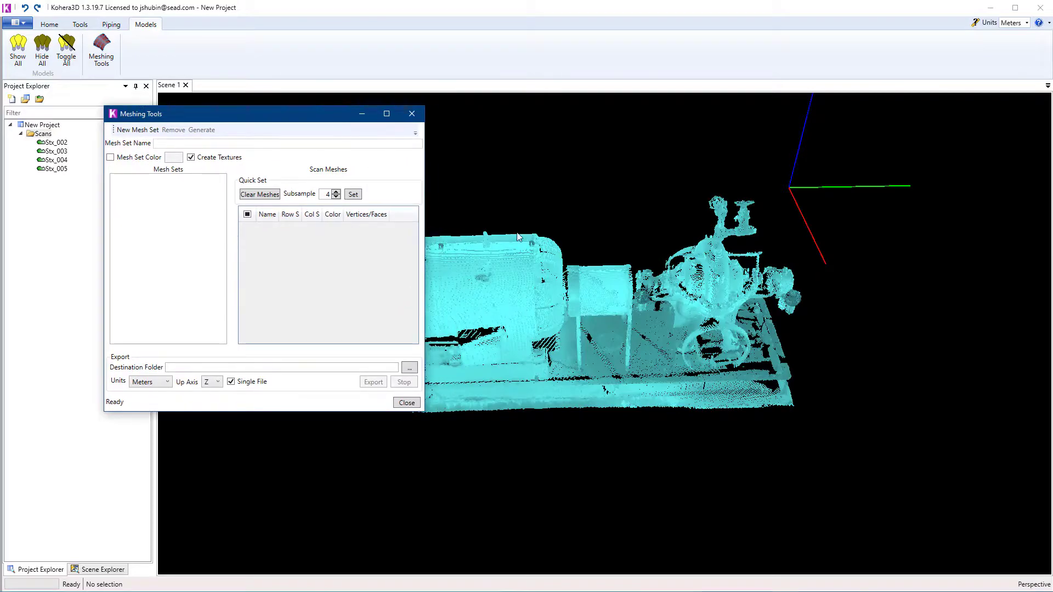
pyautogui.moveTo(518, 237); pyautogui.dragTo(576, 262)
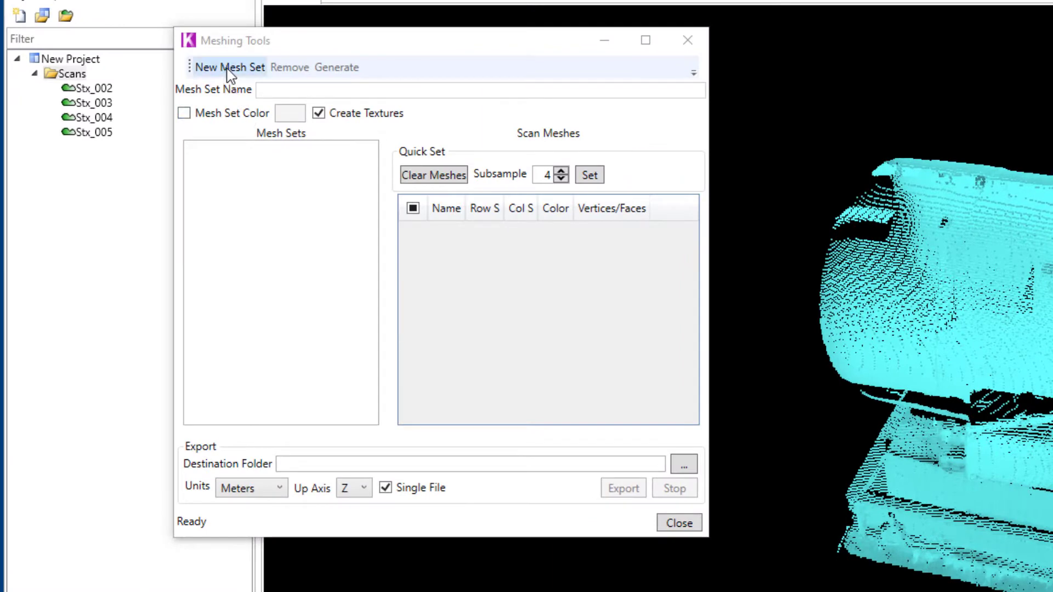
# Create a new mesh set named Equipment1 and generate its meshes from all four scans at subsample 4
pyautogui.click(231, 68)
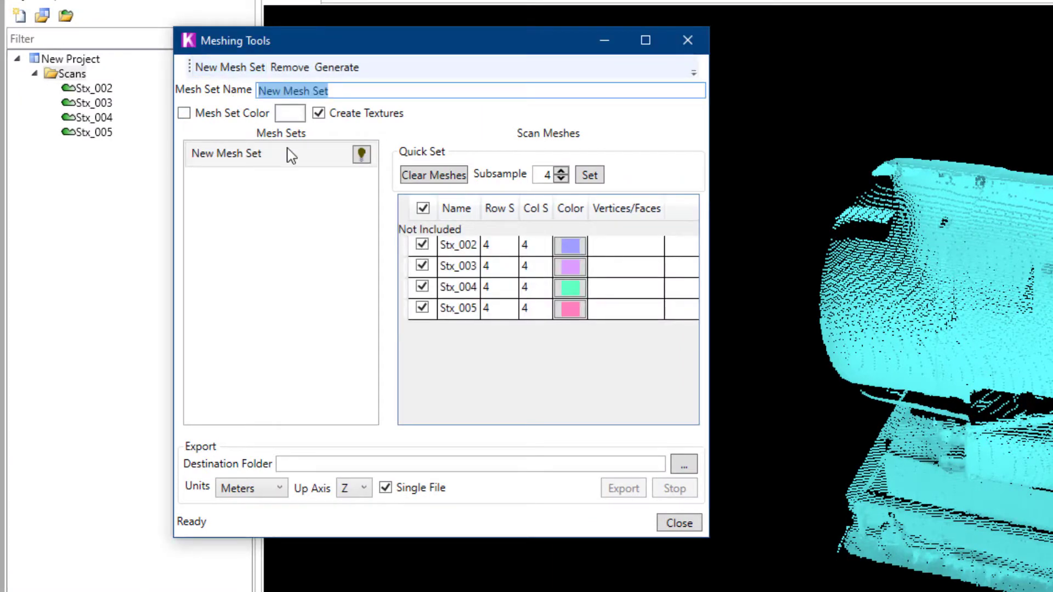
pyautogui.write('Equipment1')
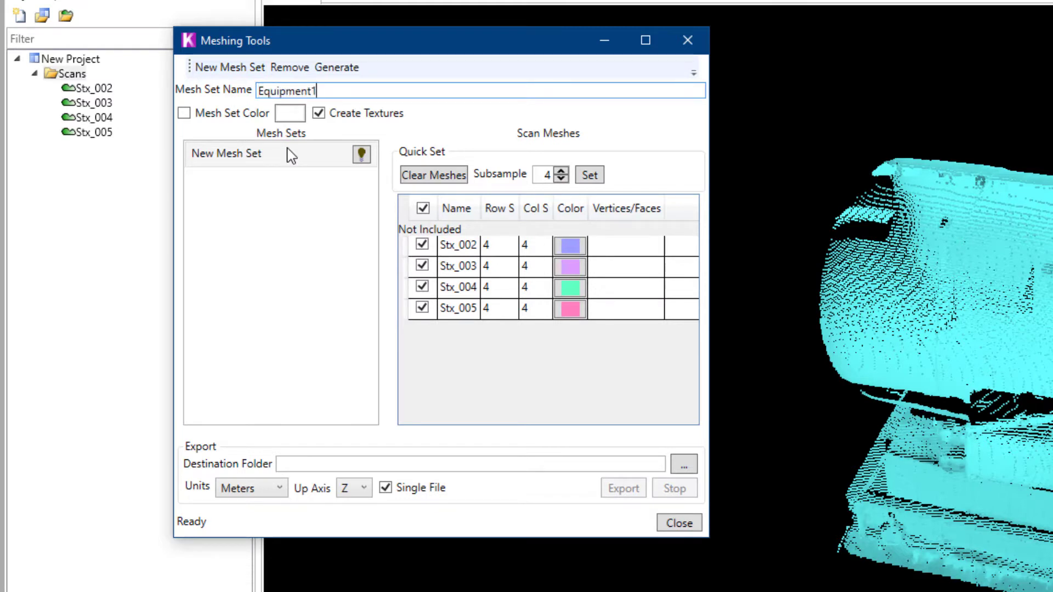
pyautogui.hotkey('ctrl', 'a')
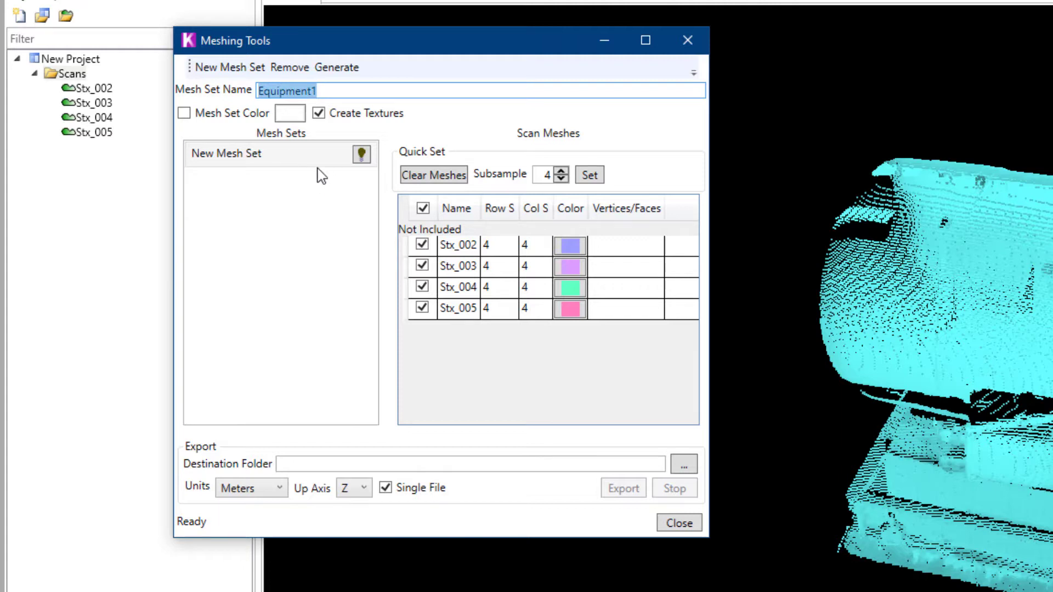
pyautogui.click(347, 89)
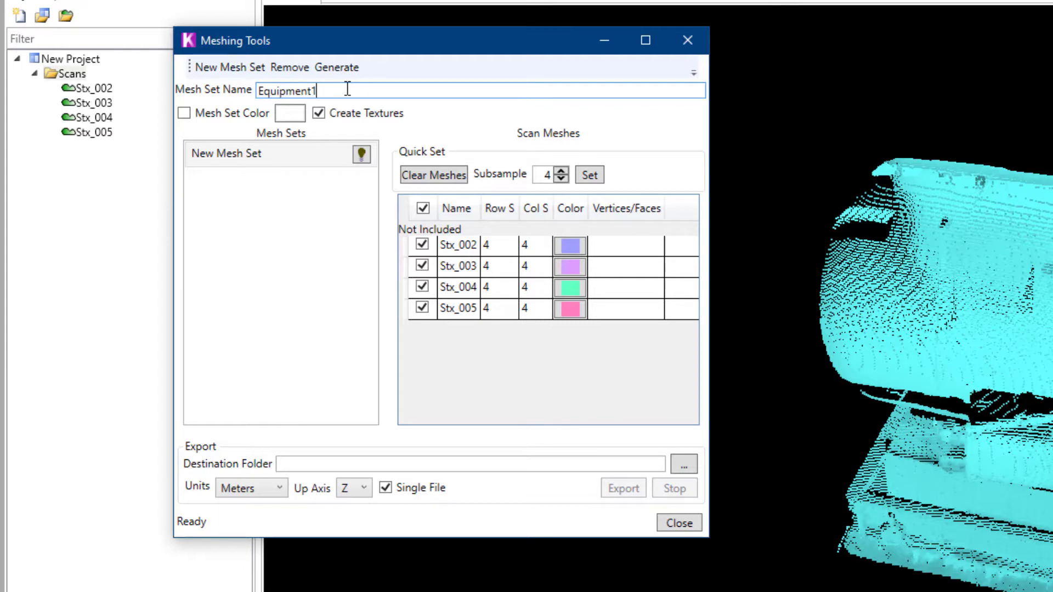
pyautogui.press('Tab')
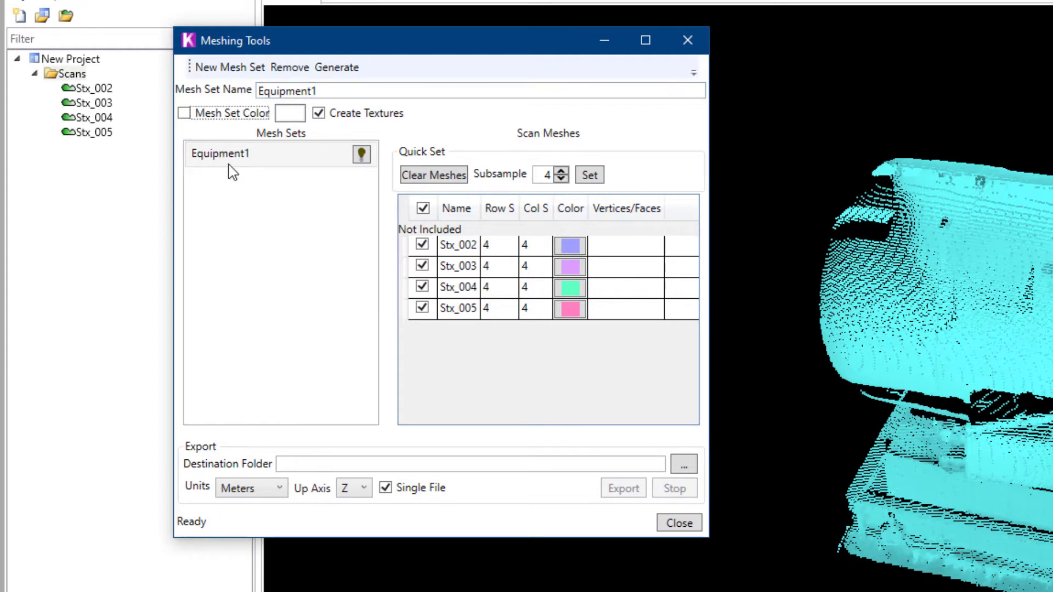
pyautogui.click(337, 66)
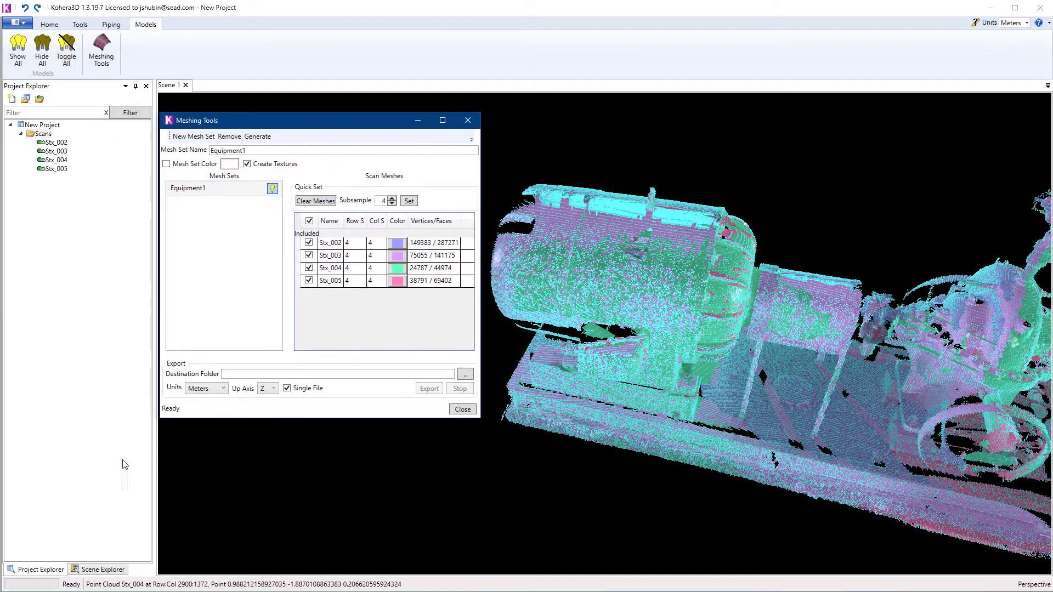
# Hide all the scans in the scene so only the preview meshes of the equipment are displayed
pyautogui.click(103, 570)
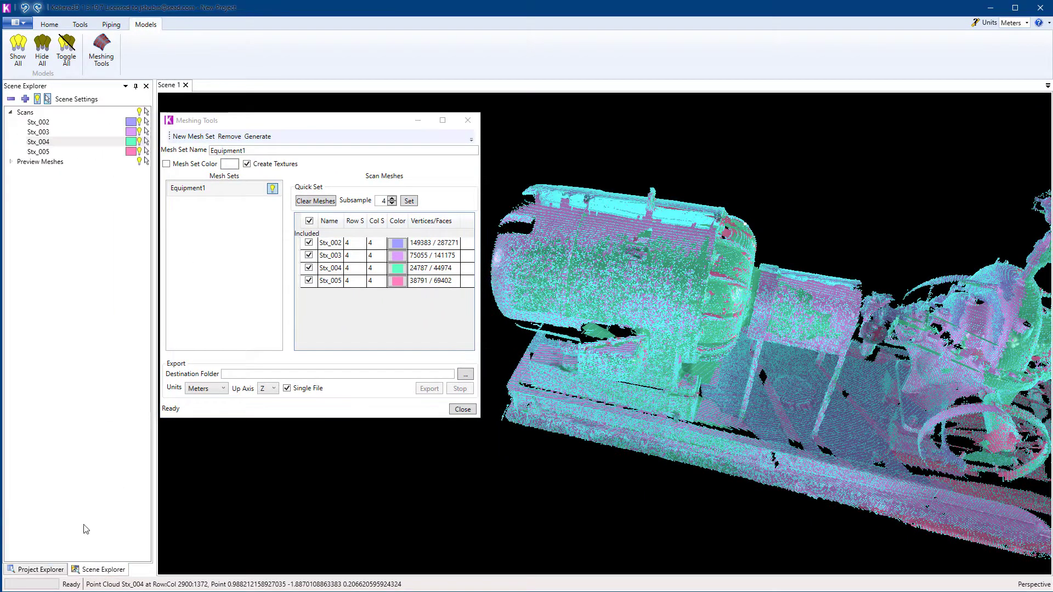
pyautogui.click(140, 112)
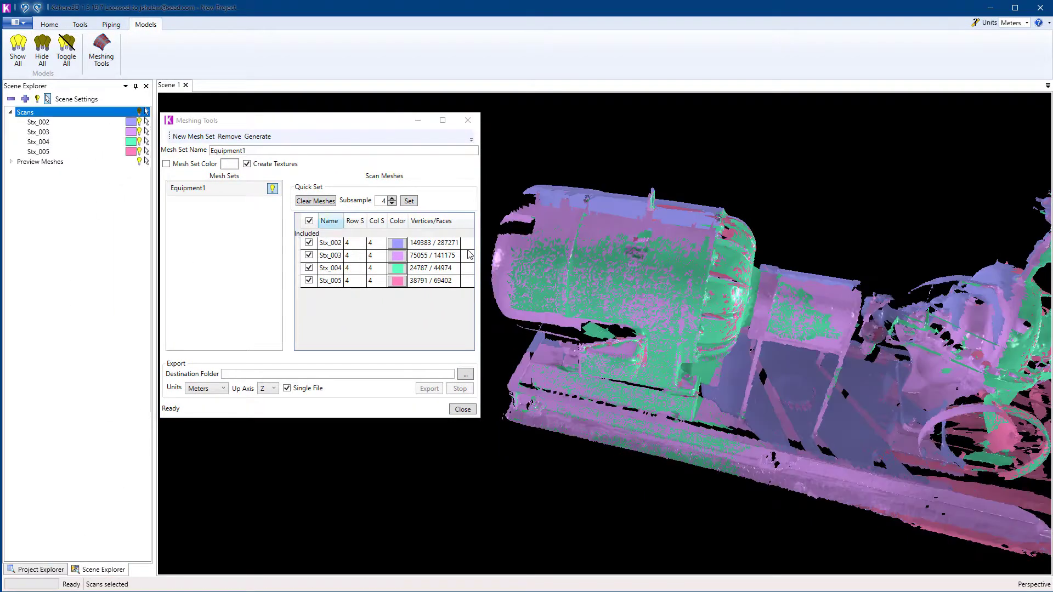
pyautogui.moveTo(820, 252); pyautogui.dragTo(799, 247, button='middle')
pyautogui.scroll(-2, 798, 248)
pyautogui.scroll(2, 795, 252)
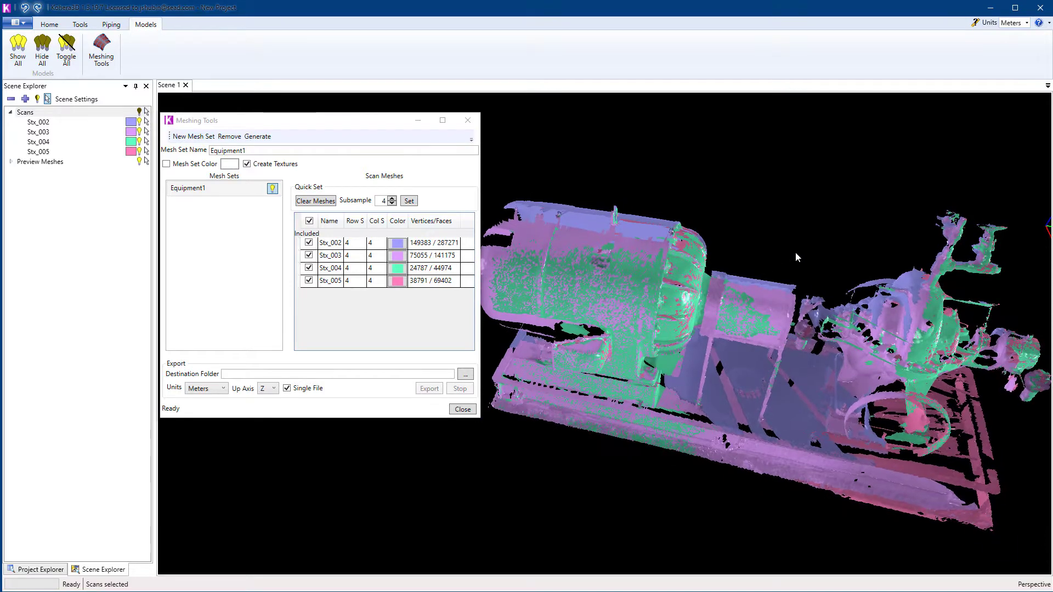
# Remove the Equipment1 mesh set from the list of mesh sets
pyautogui.click(189, 188)
pyautogui.click(230, 137)
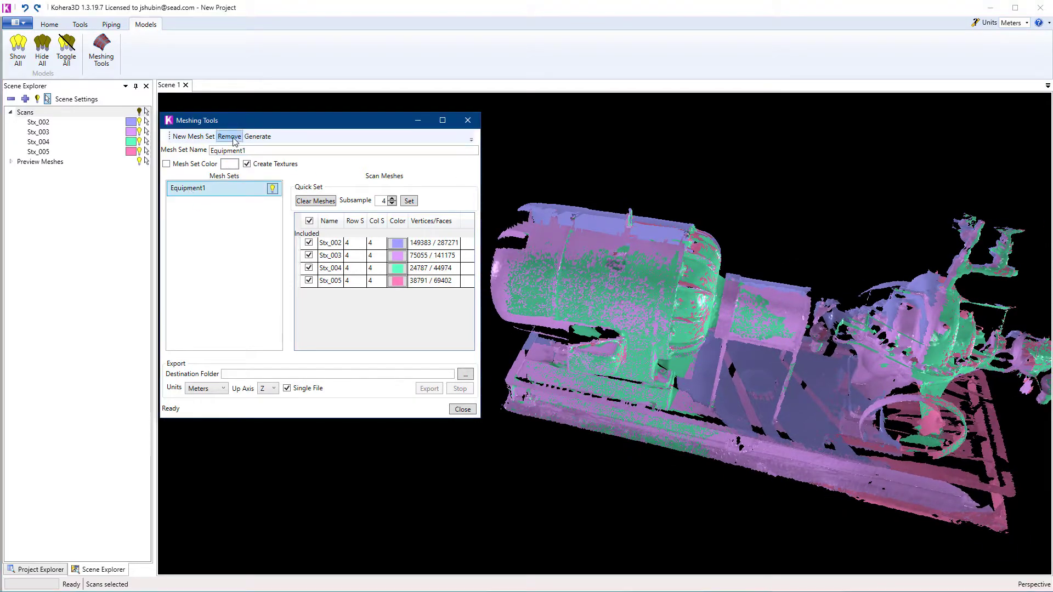
# Add a new mesh set named Equipment1 and generate its meshes with textures from all four scans
pyautogui.click(195, 137)
pyautogui.write('Equipment1')
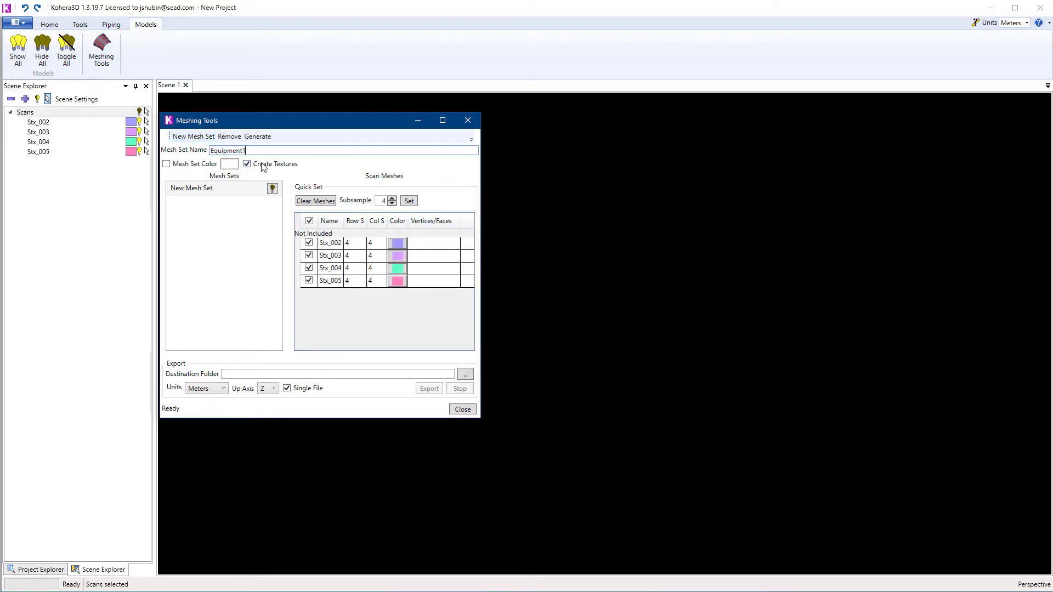
pyautogui.press('Tab')
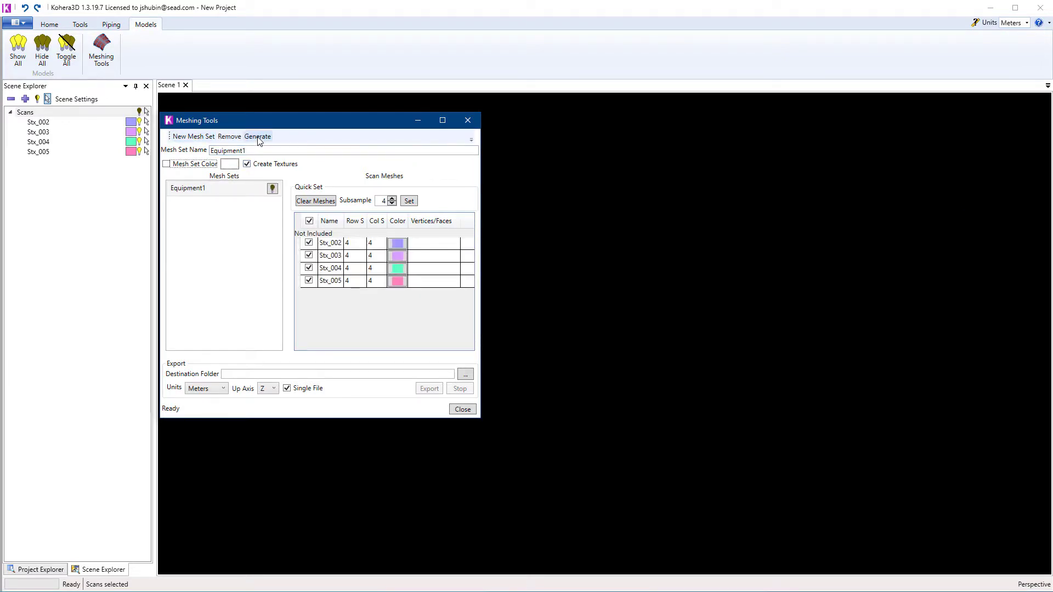
pyautogui.click(257, 137)
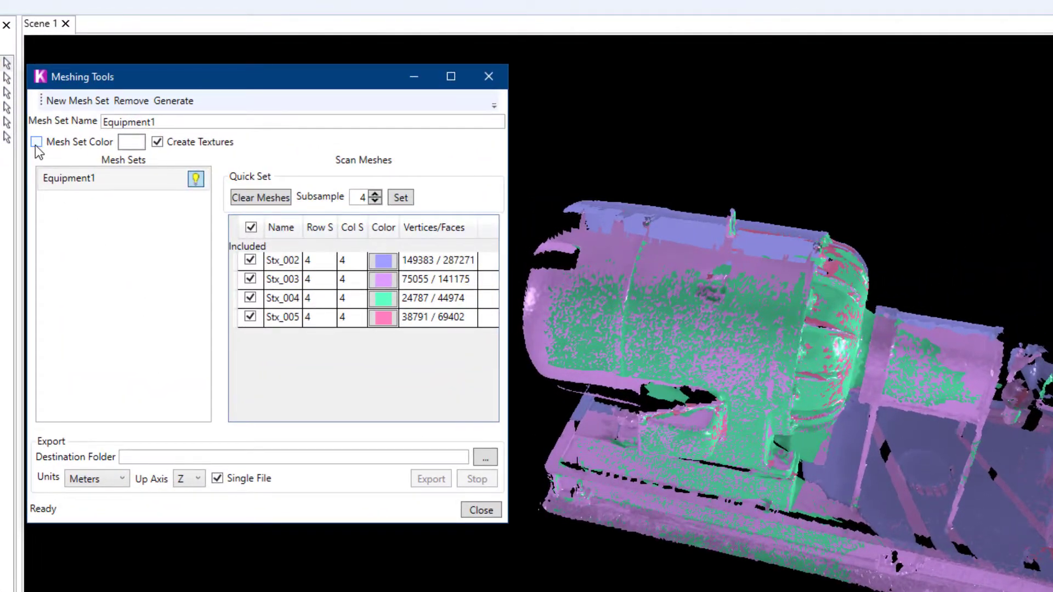
# Enable a single mesh set colour for Equipment1 and set that colour to blue
pyautogui.click(36, 142)
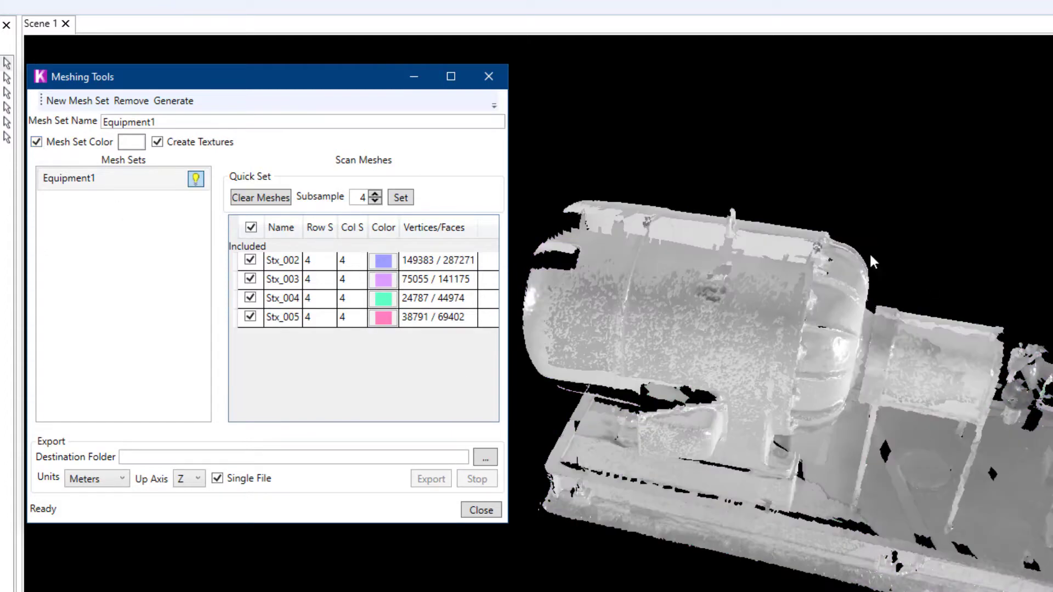
pyautogui.moveTo(814, 455); pyautogui.dragTo(768, 452, button='middle')
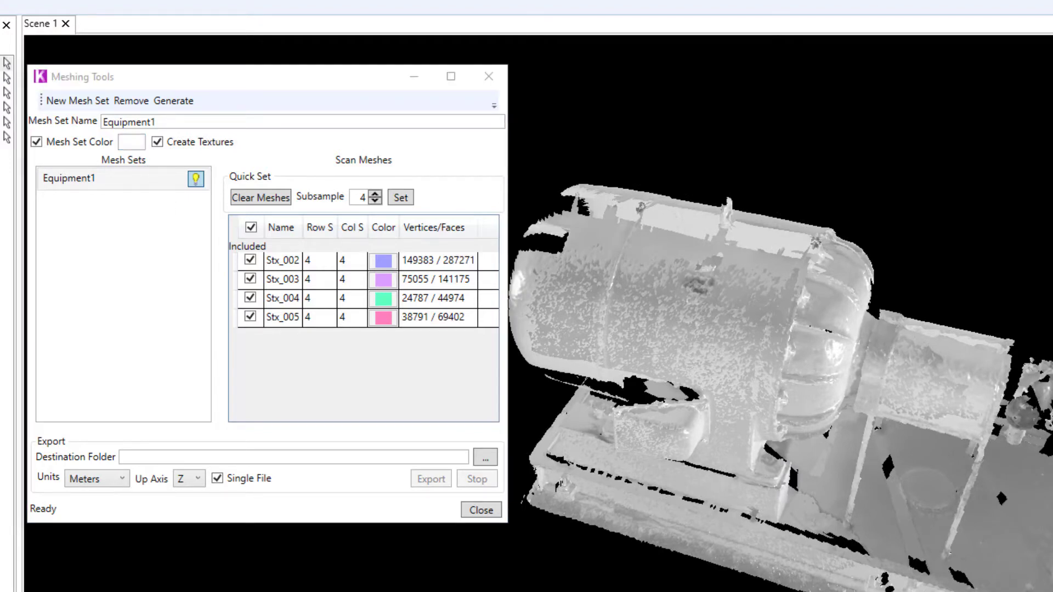
pyautogui.click(131, 141)
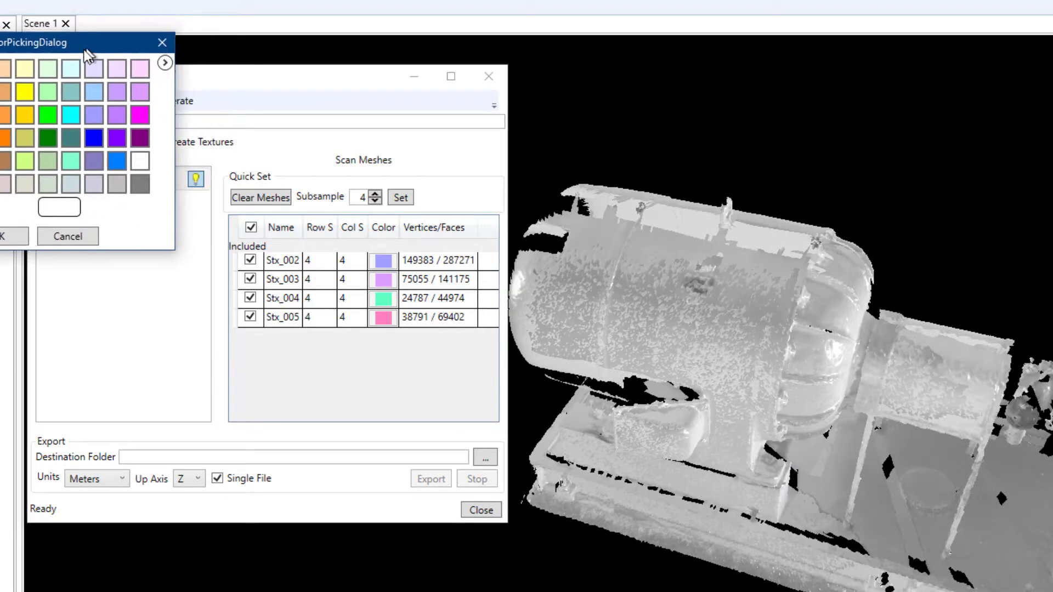
pyautogui.click(112, 162)
pyautogui.click(8, 242)
# Turn off texture creation for Equipment1 and regenerate its meshes to inspect the untextured surface
pyautogui.moveTo(521, 408); pyautogui.dragTo(773, 530, button='middle')
pyautogui.scroll(5, 798, 549)
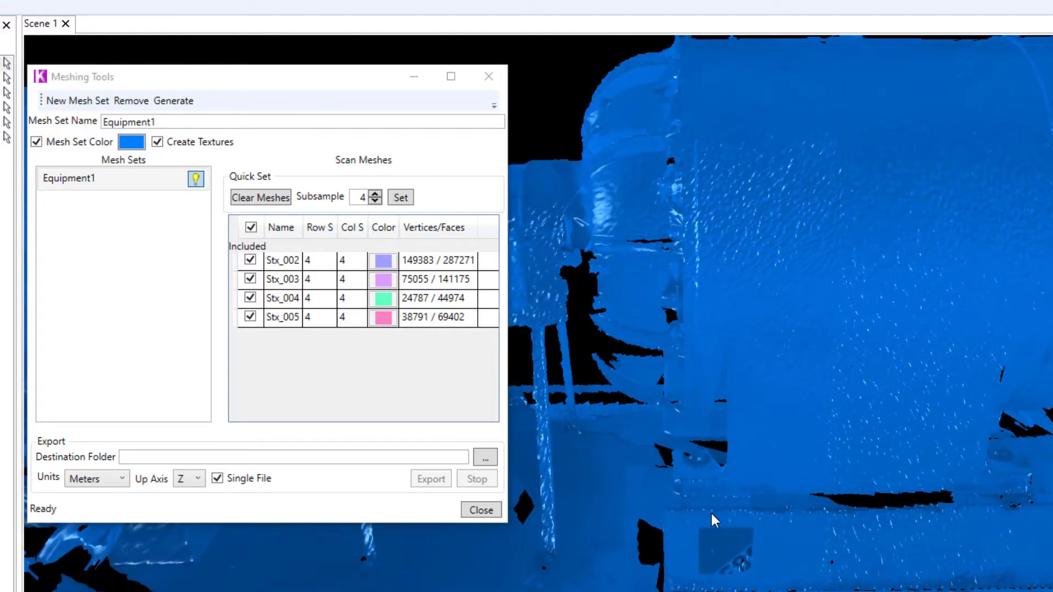
pyautogui.scroll(3, 738, 561)
pyautogui.moveTo(759, 554); pyautogui.dragTo(742, 460, button='middle')
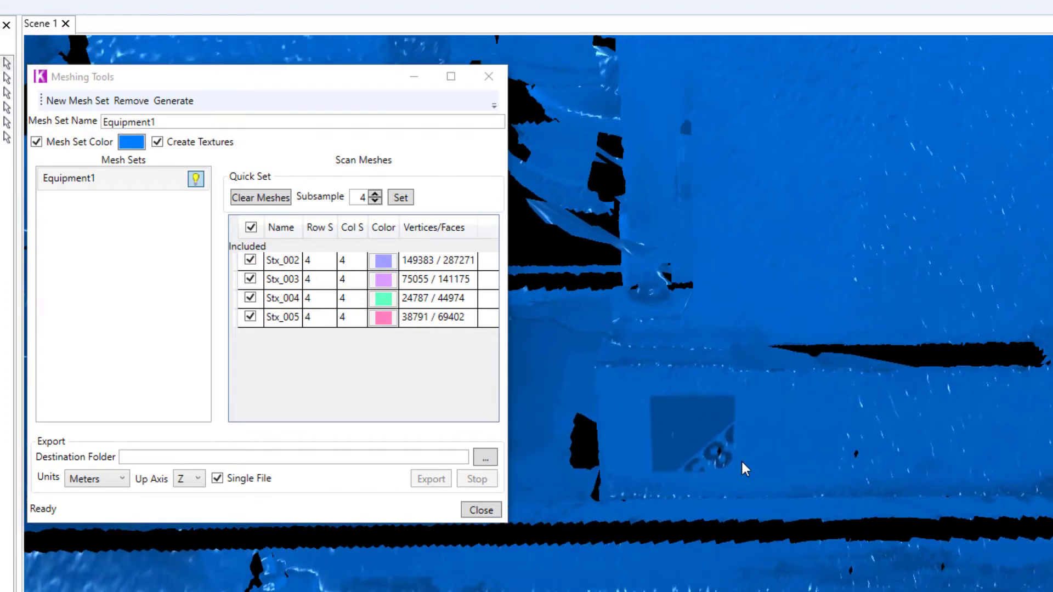
pyautogui.click(157, 142)
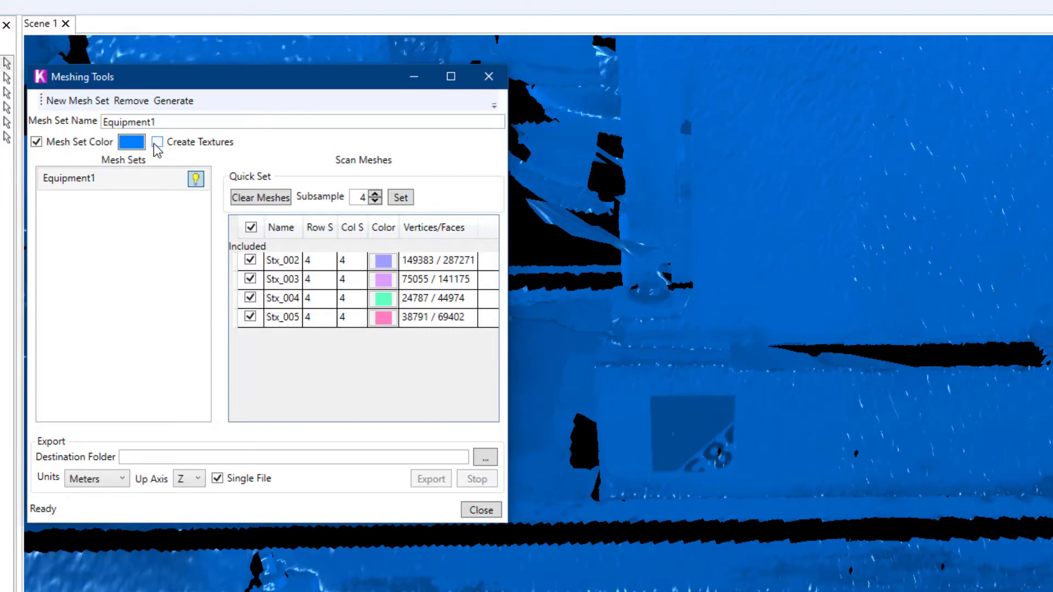
pyautogui.click(174, 102)
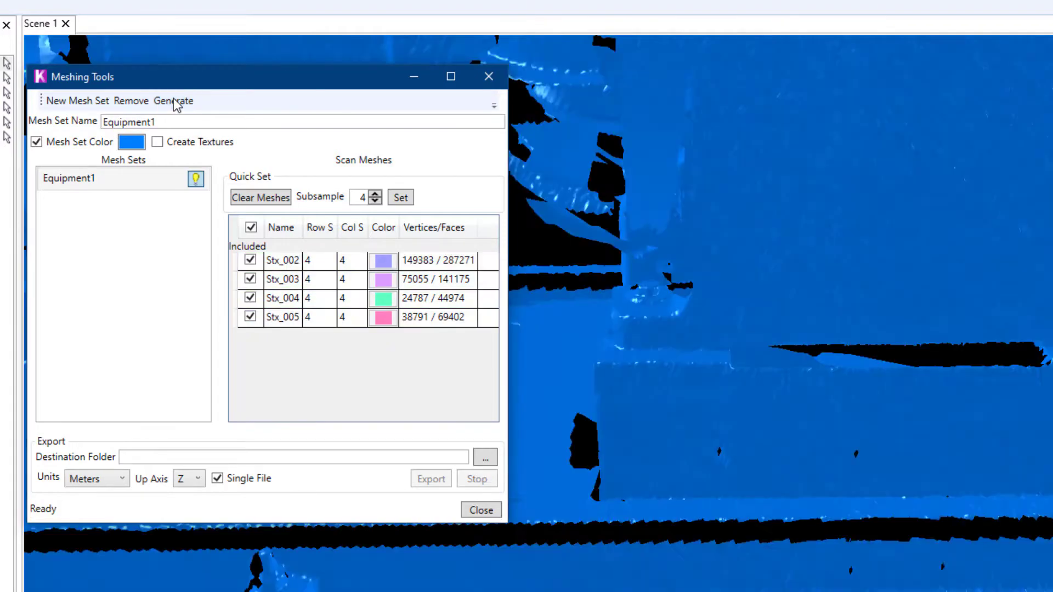
pyautogui.moveTo(806, 533); pyautogui.dragTo(895, 574, button='middle')
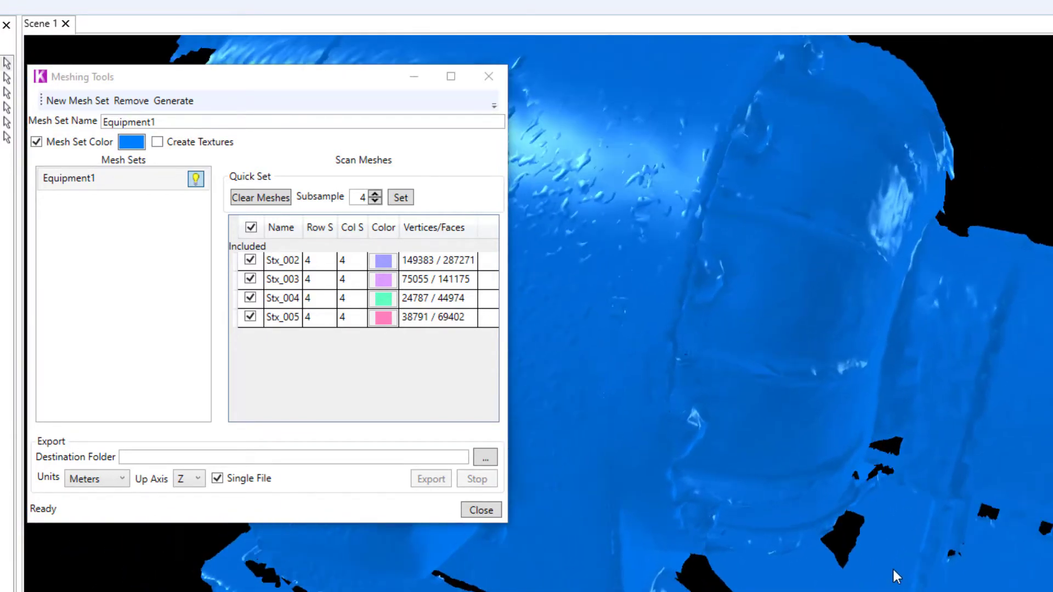
# Turn texture creation back on for Equipment1 and regenerate its meshes
pyautogui.click(158, 143)
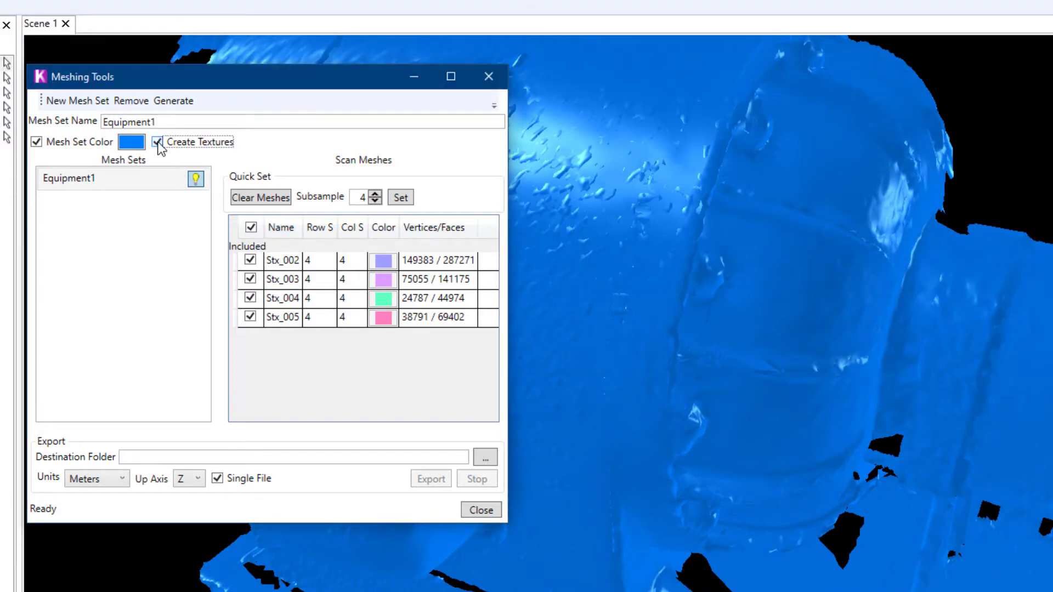
pyautogui.click(166, 101)
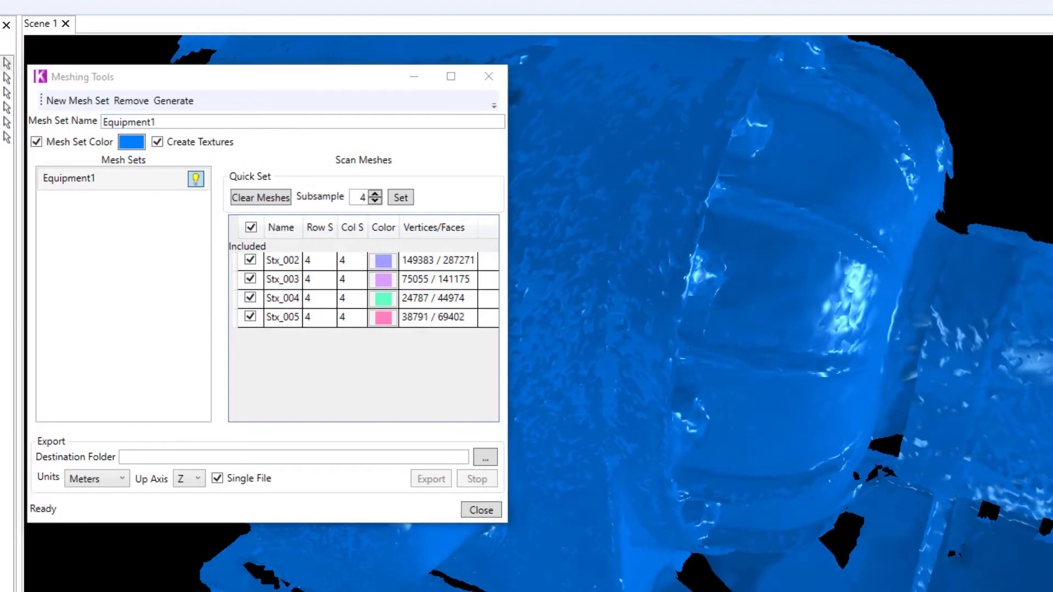
pyautogui.moveTo(976, 417); pyautogui.dragTo(928, 581, button='middle')
pyautogui.scroll(-5, 739, 591)
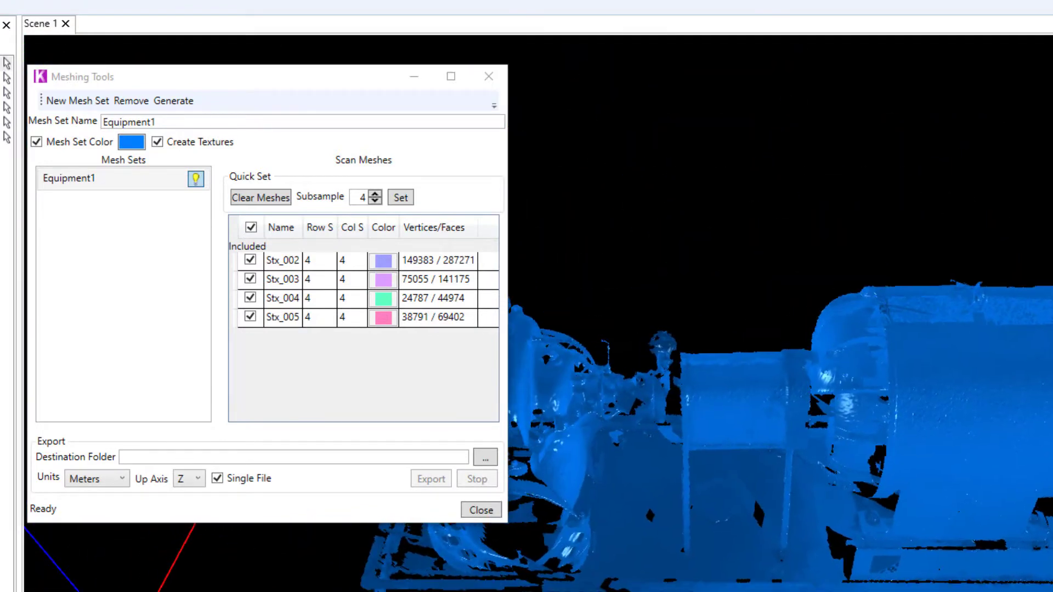
pyautogui.moveTo(757, 584); pyautogui.dragTo(773, 488, button='middle')
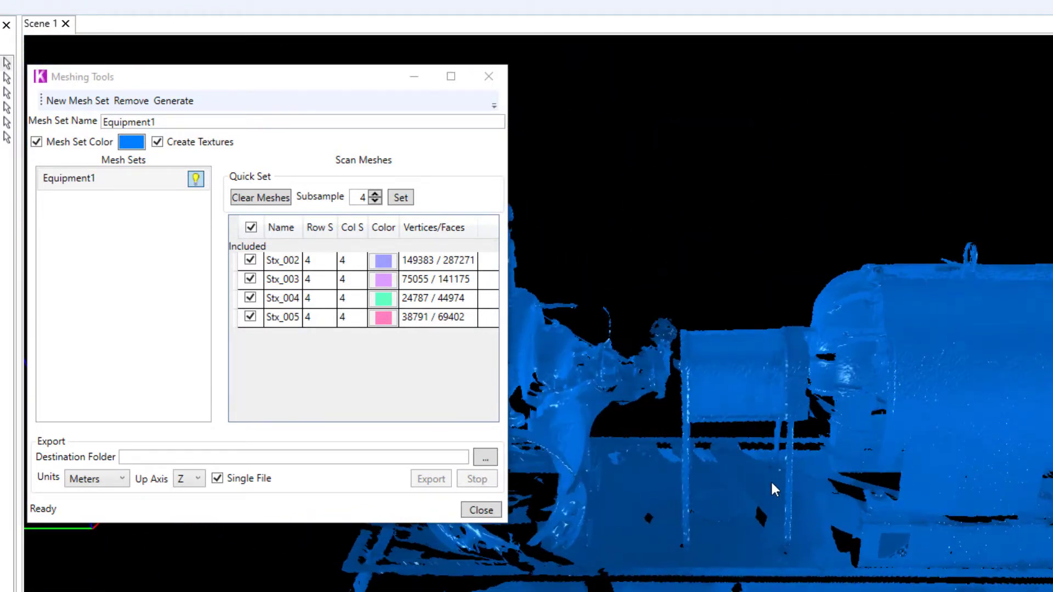
# Disable the mesh set colour so Equipment1 displays the individual scan colours, and inspect the mesh from above
pyautogui.click(37, 143)
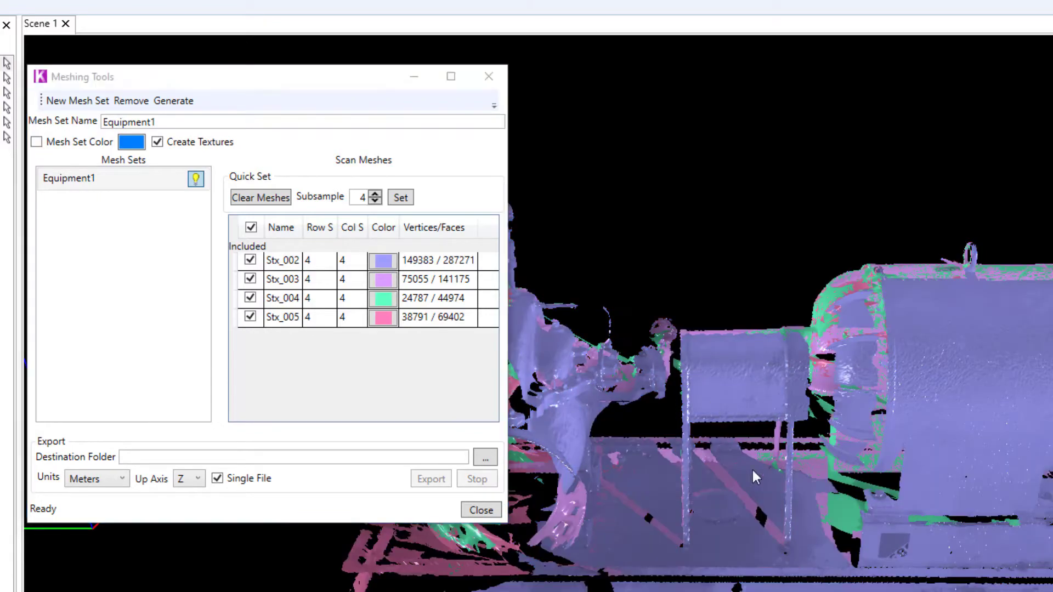
pyautogui.moveTo(757, 475); pyautogui.dragTo(878, 513, button='middle')
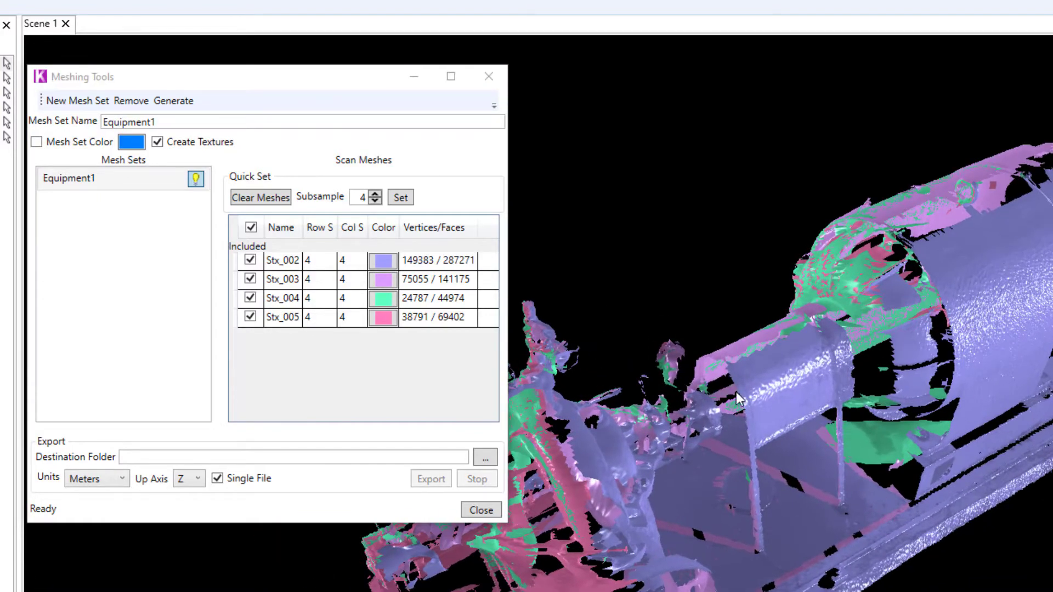
pyautogui.moveTo(741, 399); pyautogui.dragTo(1035, 491, button='middle')
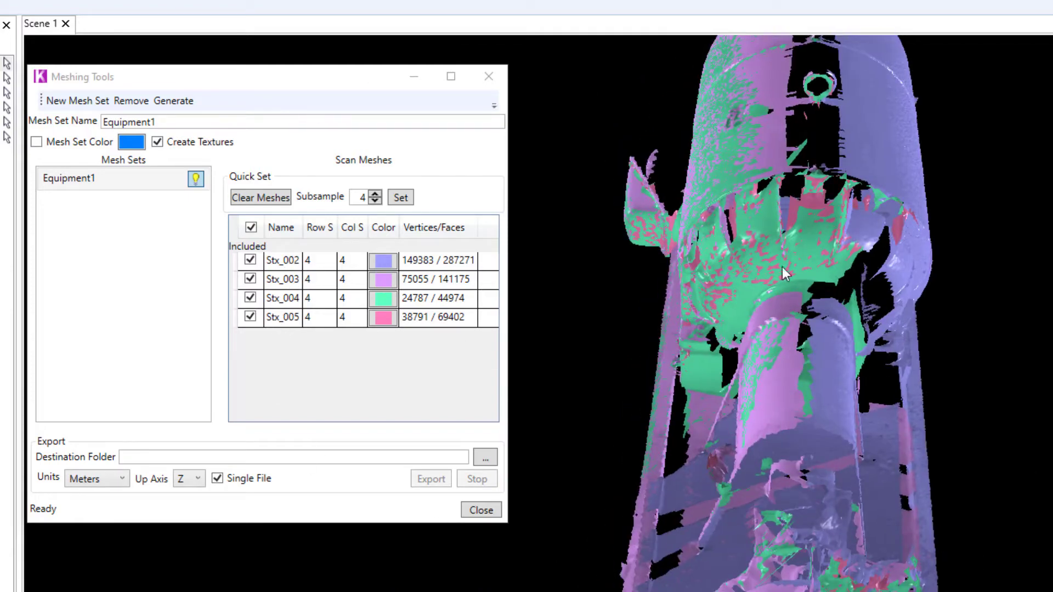
# Change the Stx_002 scan mesh colour to solid blue and inspect the recoloured motor surface
pyautogui.moveTo(991, 454); pyautogui.dragTo(685, 472, button='middle')
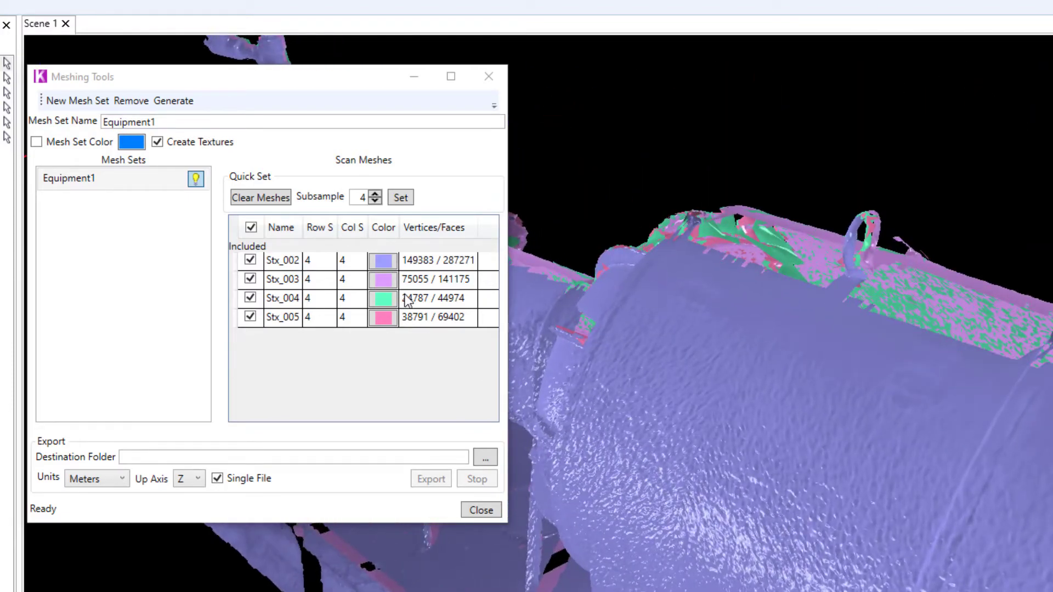
pyautogui.click(383, 262)
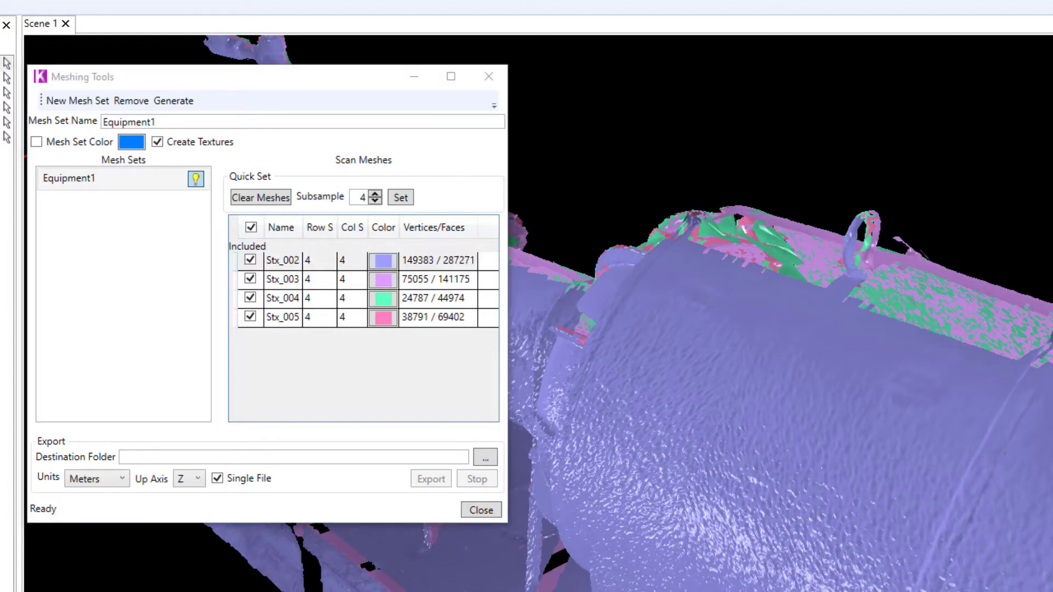
pyautogui.moveTo(0, 157); pyautogui.dragTo(17, 191)
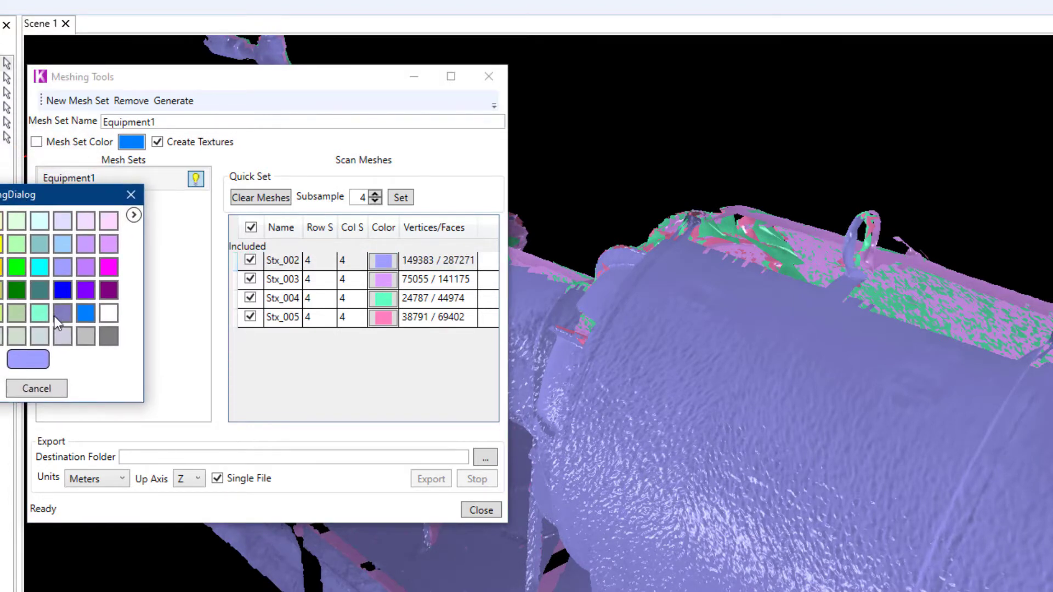
pyautogui.click(65, 289)
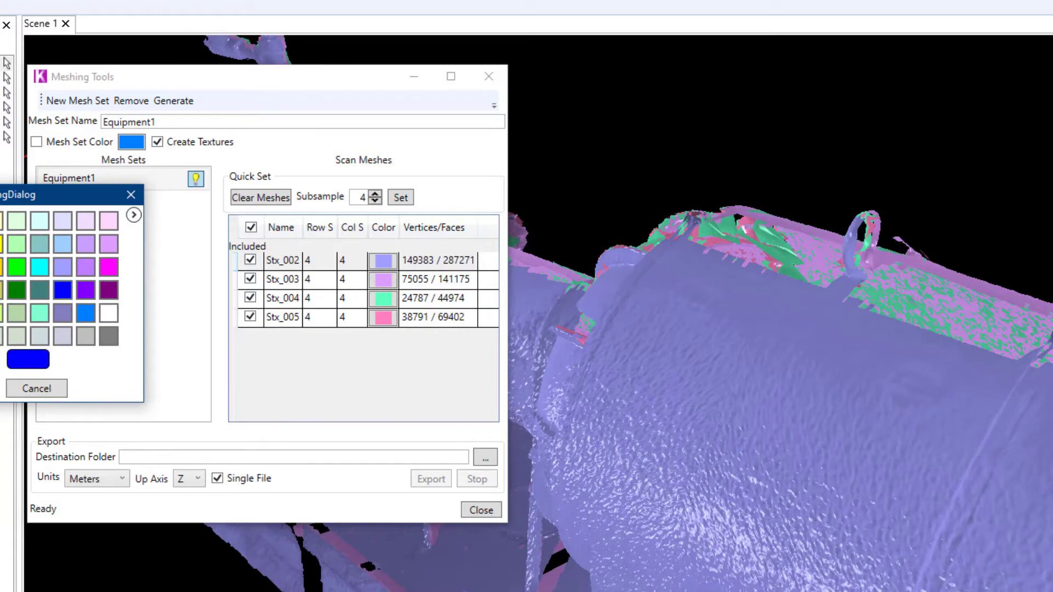
pyautogui.click(0, 388)
pyautogui.moveTo(644, 234); pyautogui.dragTo(966, 346)
pyautogui.moveTo(947, 474); pyautogui.dragTo(1015, 450)
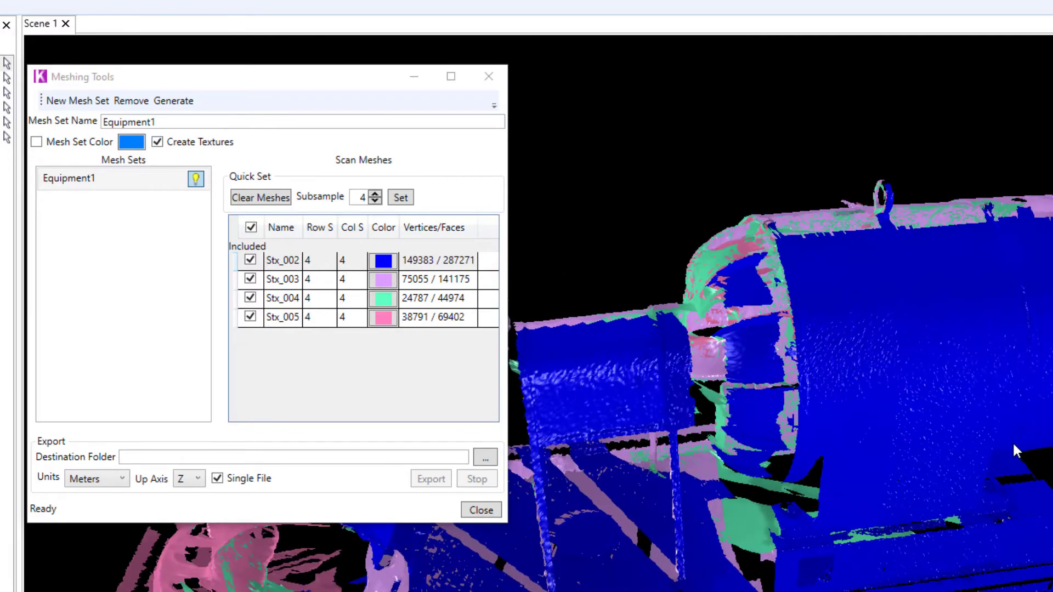
pyautogui.moveTo(858, 335); pyautogui.dragTo(863, 532)
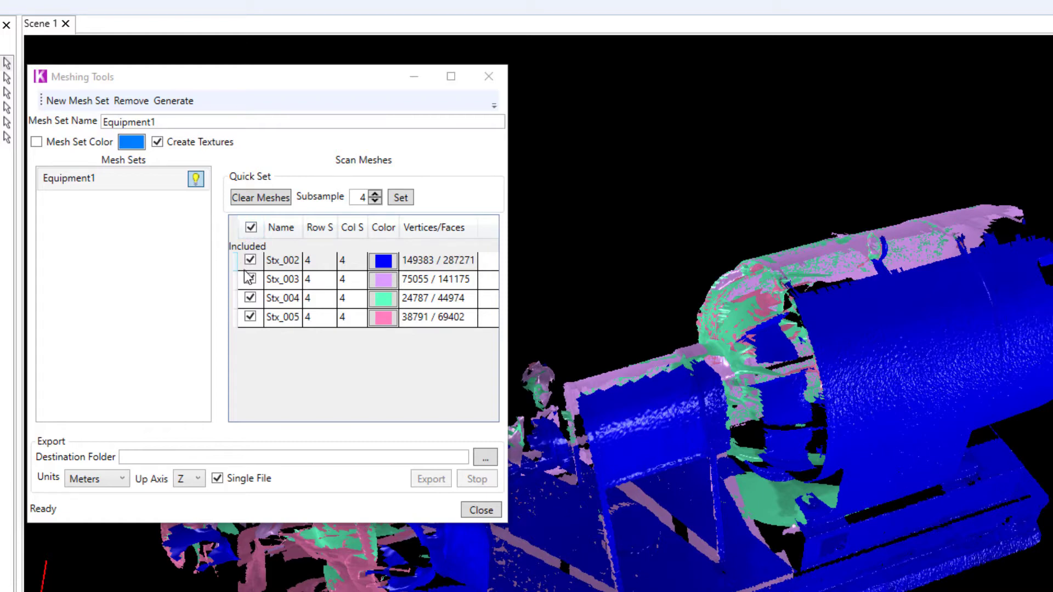
# Clear only the Stx_002 scan mesh from Equipment1 and inspect the remaining scan meshes
pyautogui.click(251, 228)
pyautogui.click(251, 228)
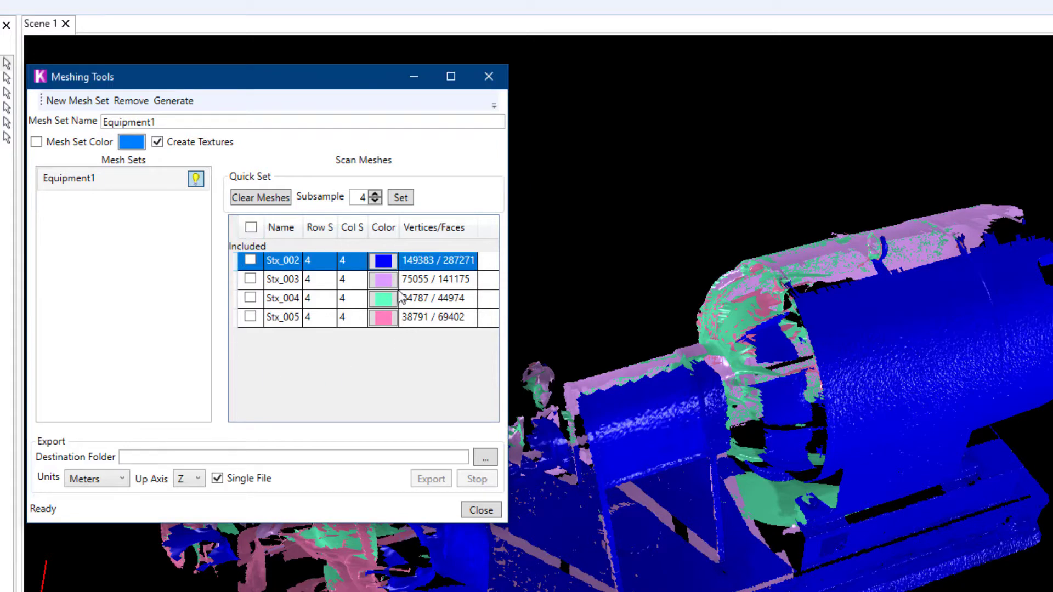
pyautogui.click(249, 261)
pyautogui.click(268, 198)
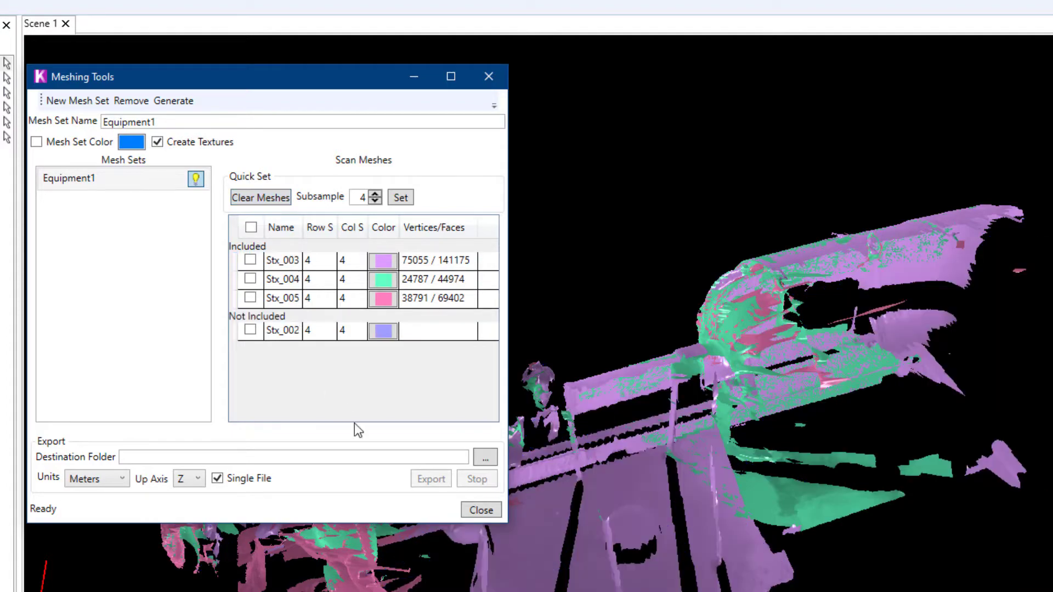
pyautogui.moveTo(764, 573); pyautogui.dragTo(728, 558, button='middle')
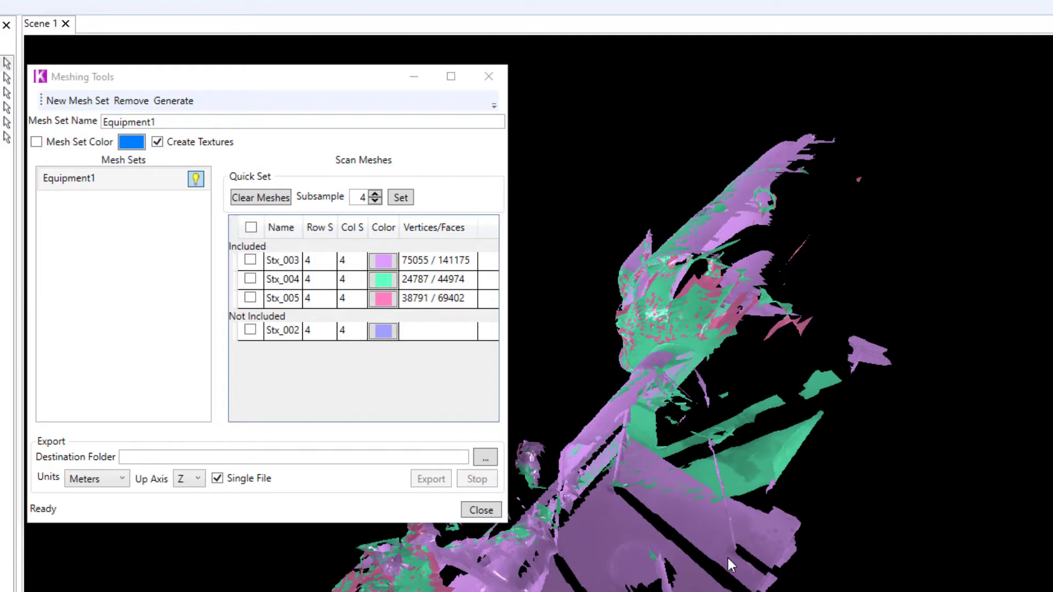
# Regenerate the Stx_002 mesh in Equipment1, inspect the motor and pump, and include all four scans in the selection
pyautogui.click(175, 101)
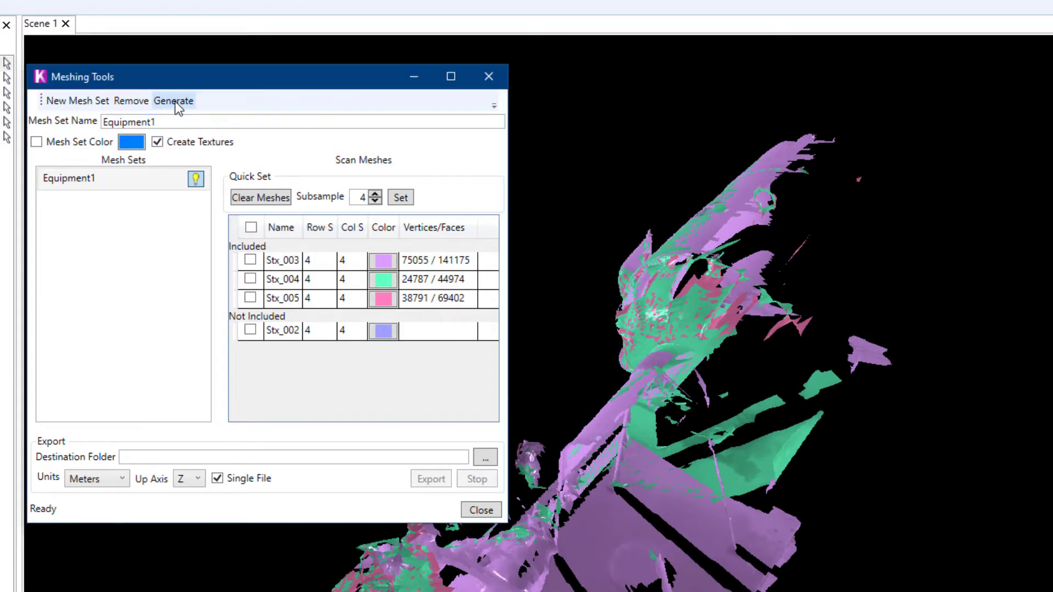
pyautogui.click(250, 330)
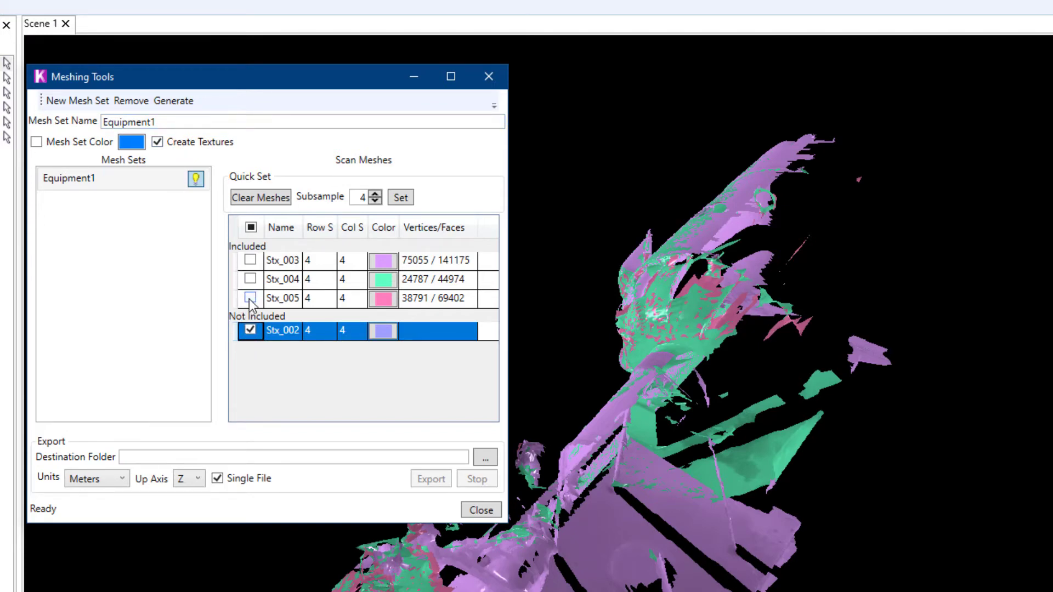
pyautogui.click(173, 101)
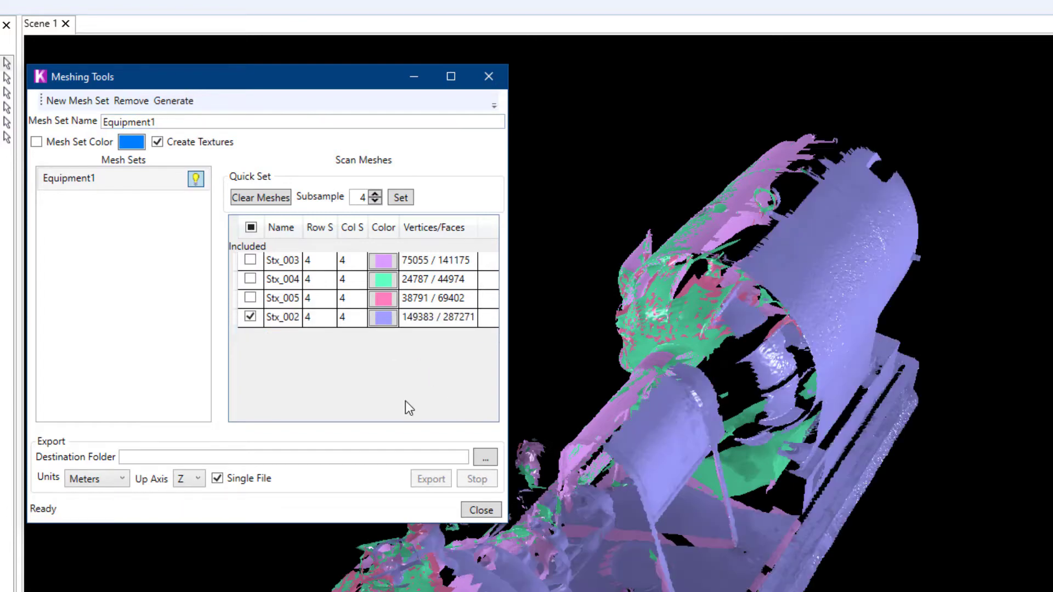
pyautogui.moveTo(795, 509); pyautogui.dragTo(971, 259)
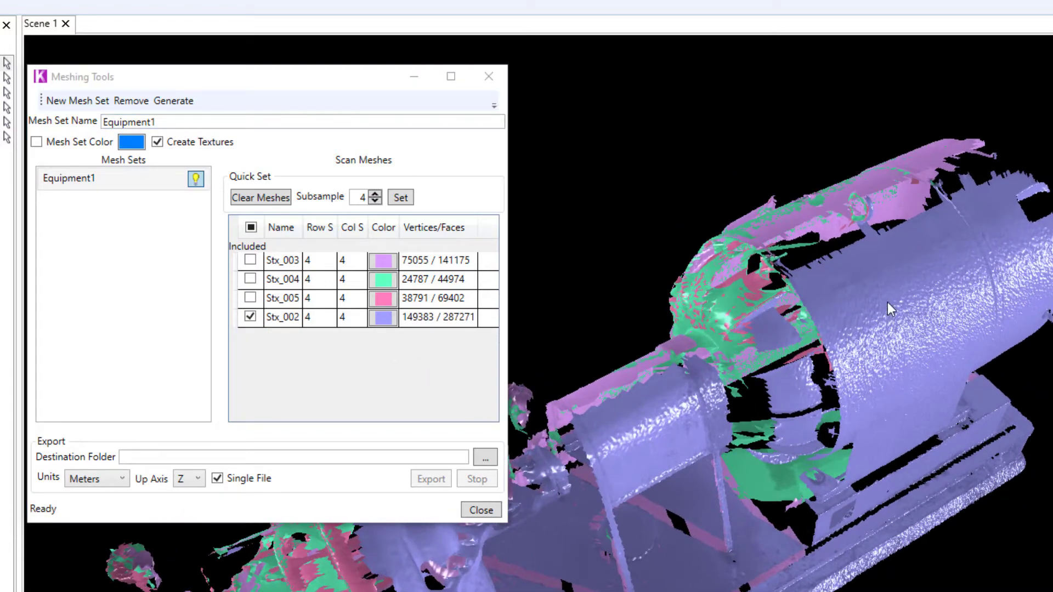
pyautogui.moveTo(821, 399); pyautogui.dragTo(864, 386)
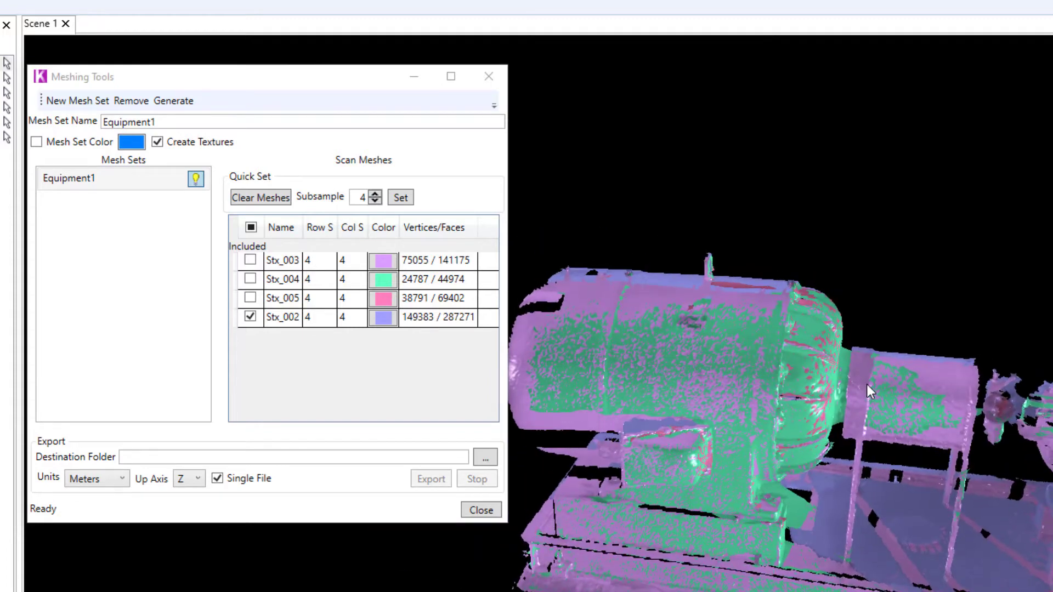
pyautogui.click(250, 227)
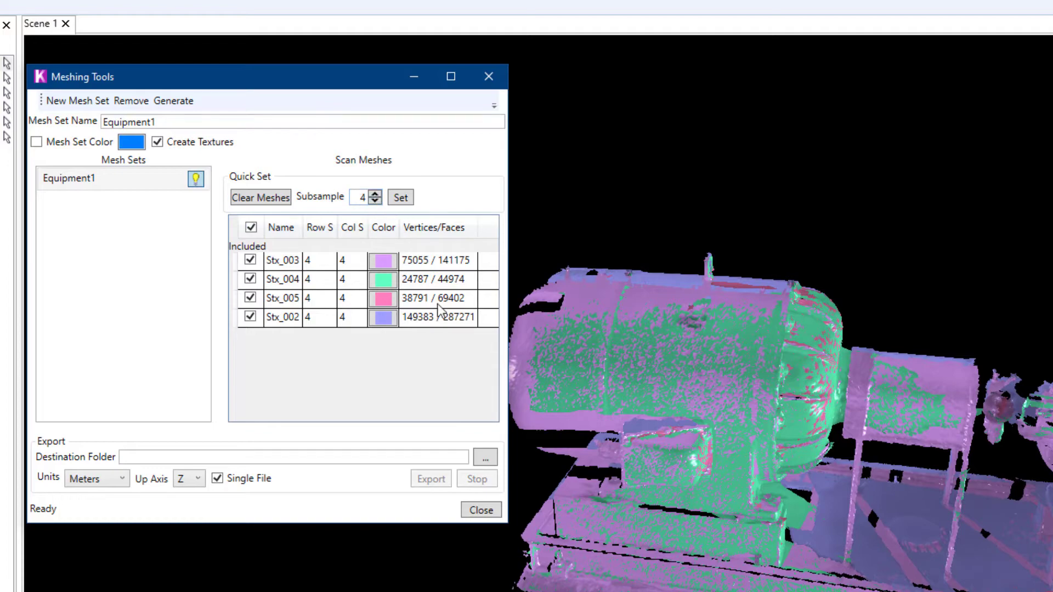
pyautogui.moveTo(728, 384); pyautogui.dragTo(788, 465)
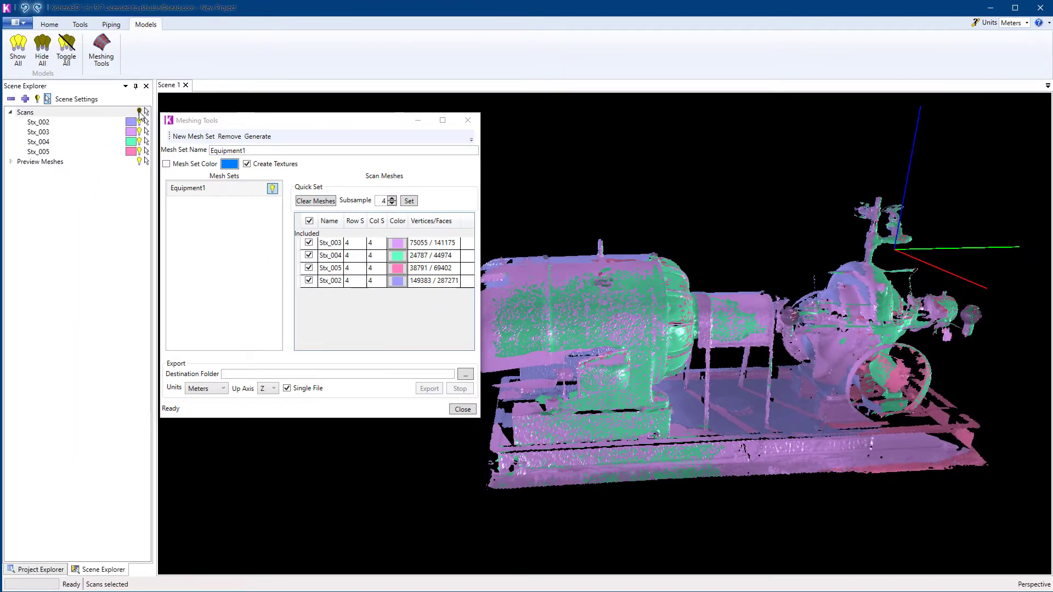
# Show the scan point clouds and hide the preview meshes to view the motor's points up close
pyautogui.click(140, 114)
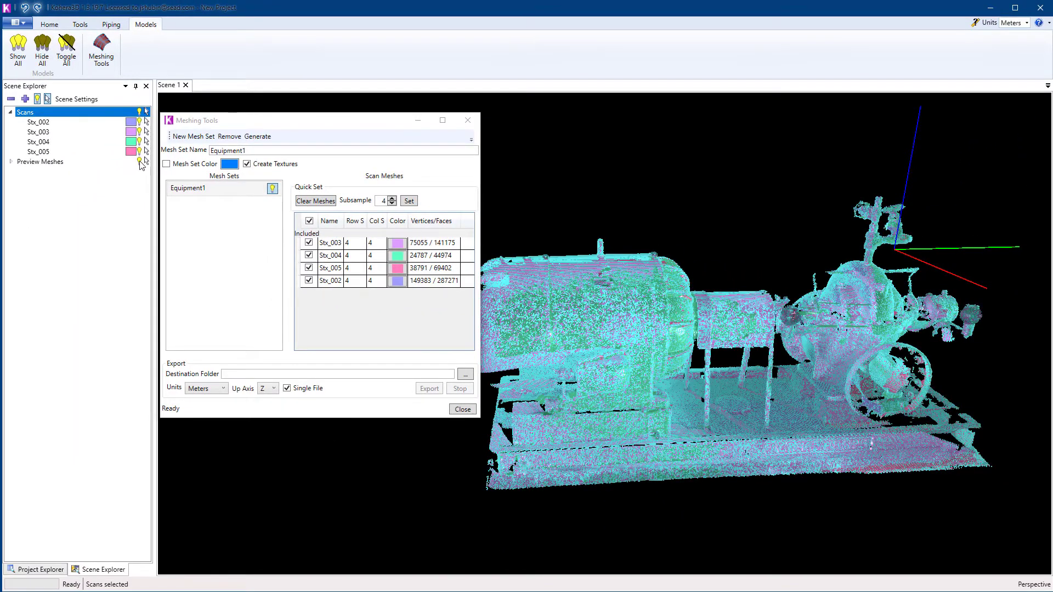
pyautogui.click(140, 162)
pyautogui.scroll(3, 676, 296)
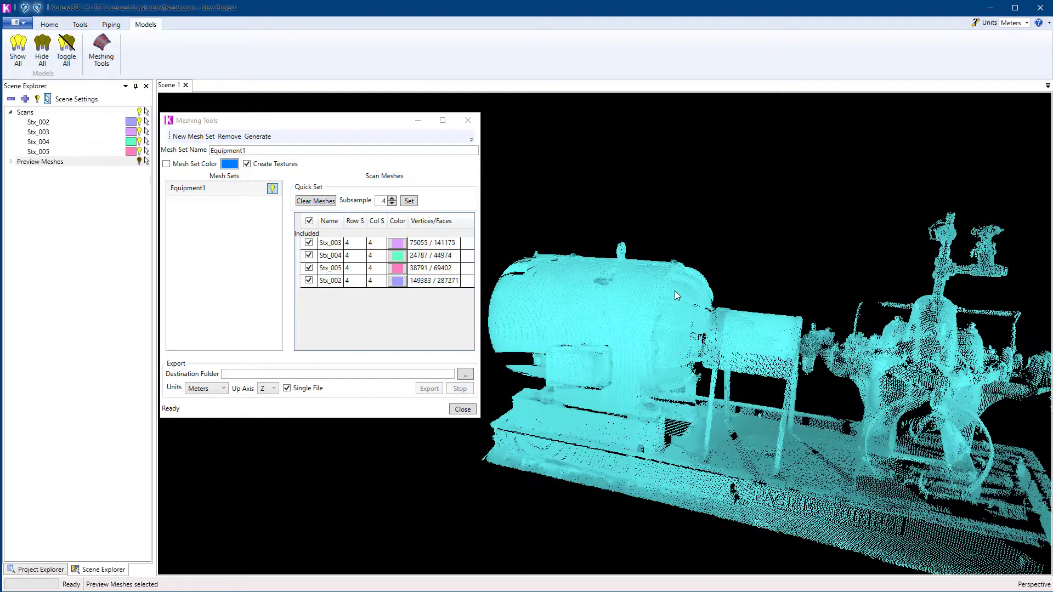
pyautogui.scroll(3, 685, 280)
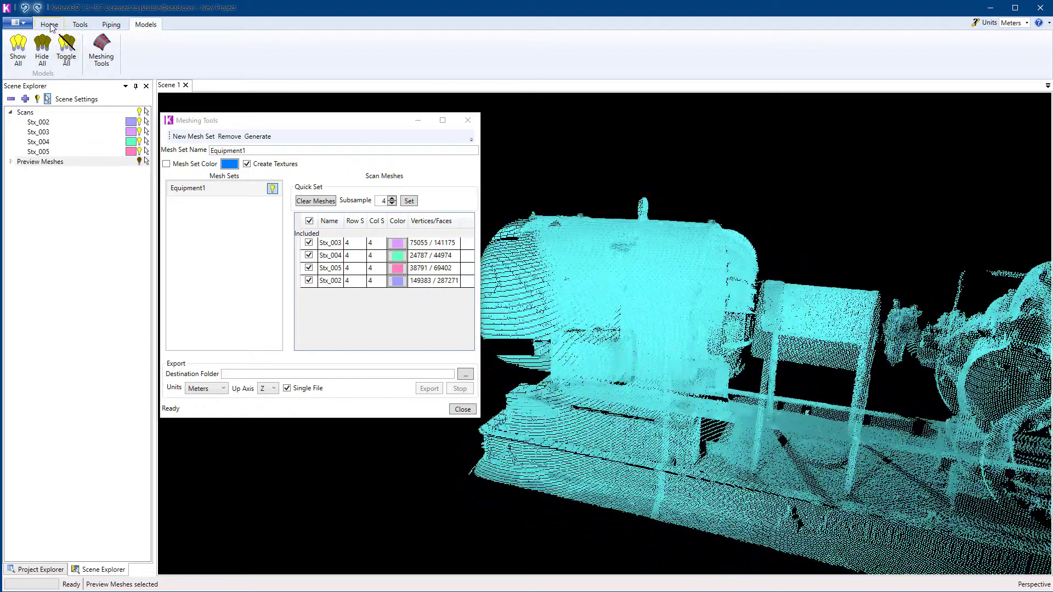
# Set the point cloud display subsample to 15 and apply it to examine the coarser point spacing
pyautogui.click(49, 24)
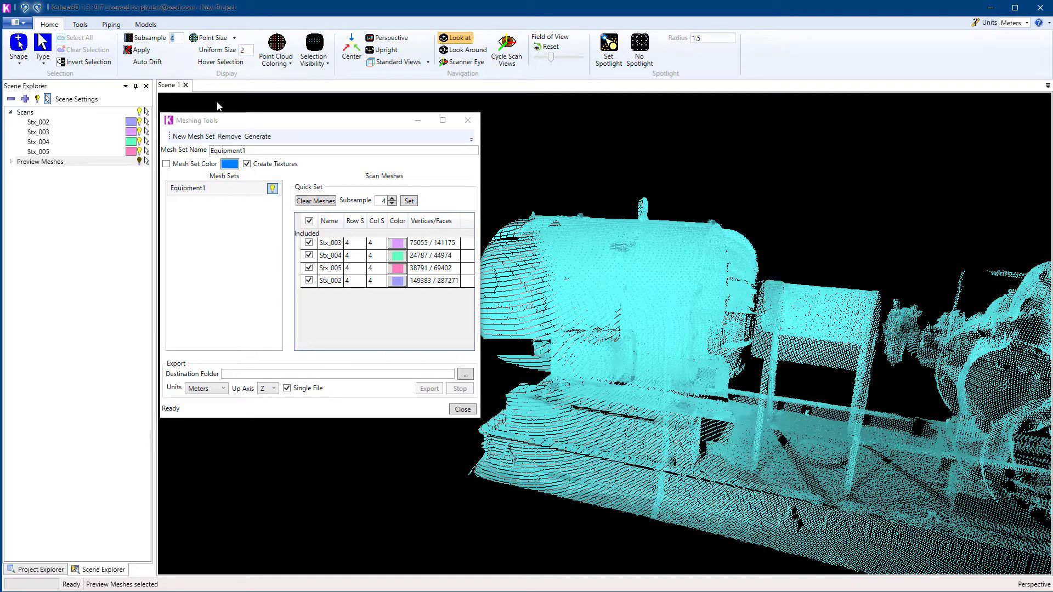
pyautogui.write('15')
pyautogui.click(148, 53)
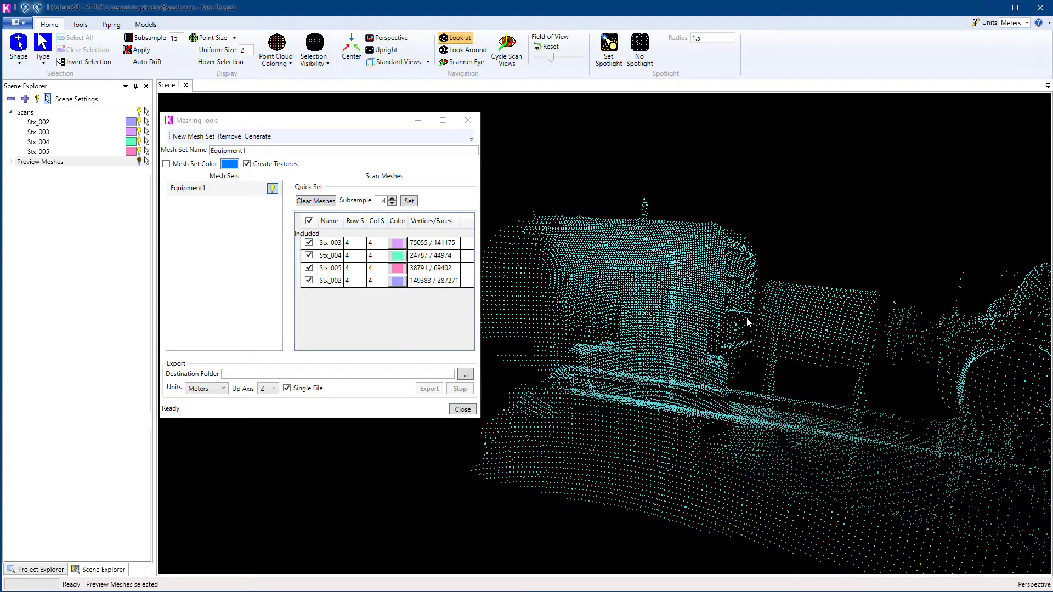
pyautogui.click(384, 202)
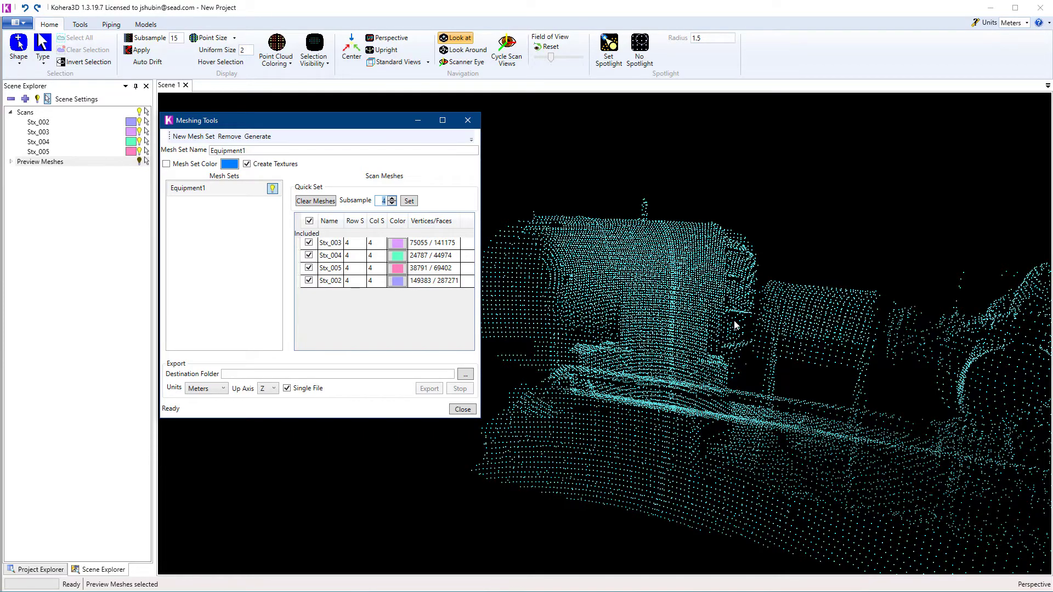
pyautogui.moveTo(735, 325); pyautogui.dragTo(671, 329, button='middle')
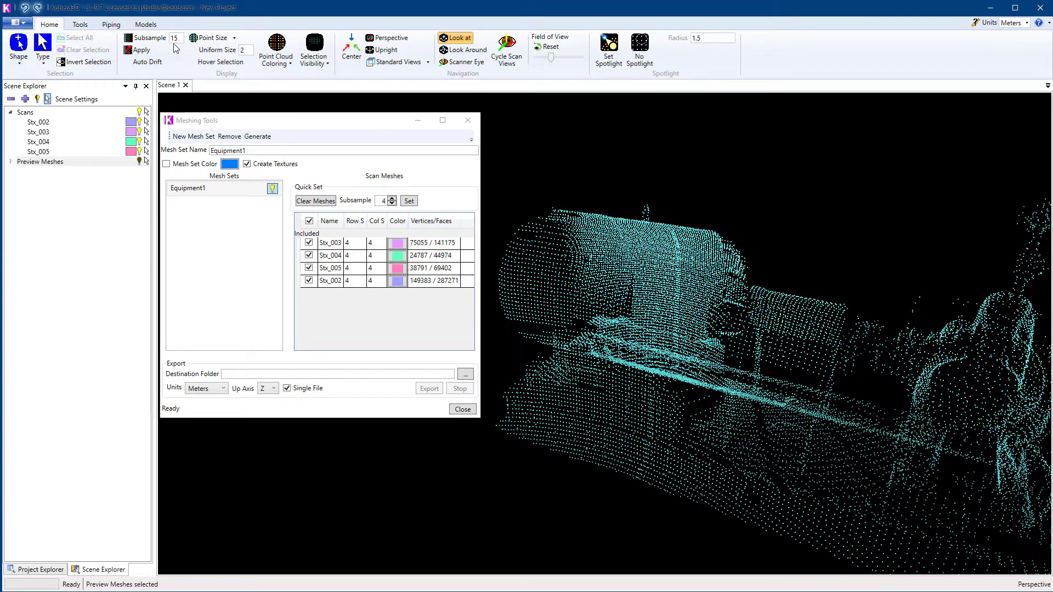
# Apply a point cloud display subsample of 4 and switch the scene from the scans back to the preview meshes
pyautogui.write('4')
pyautogui.click(137, 50)
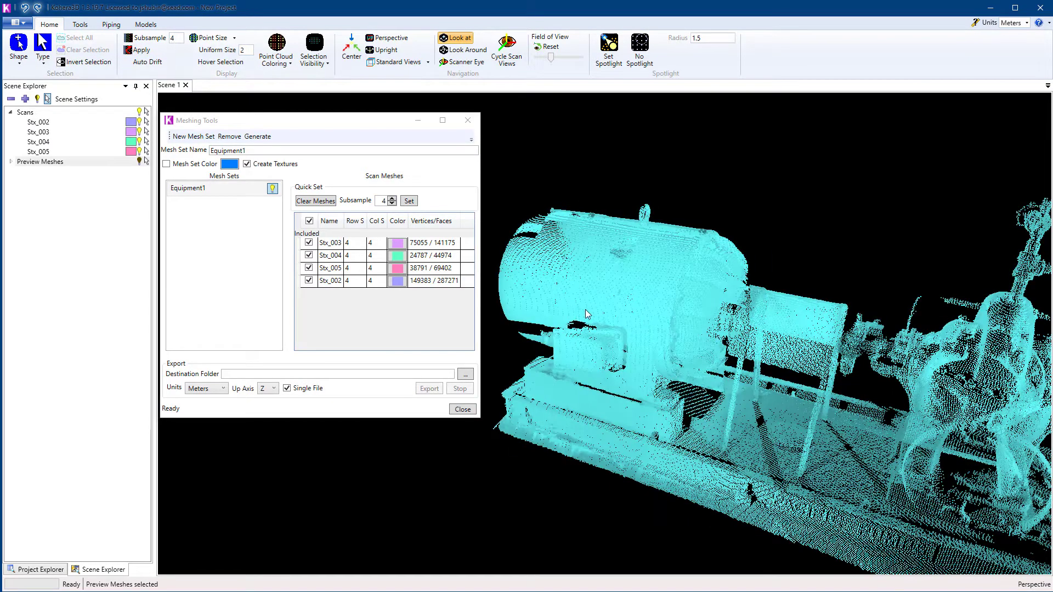
pyautogui.moveTo(687, 358); pyautogui.dragTo(500, 305)
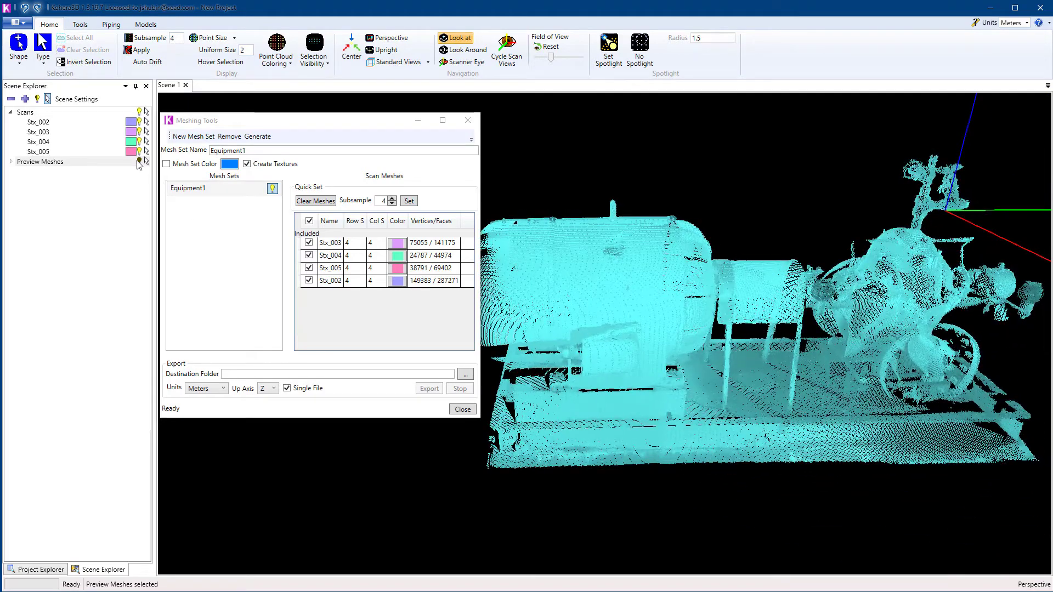
pyautogui.click(140, 161)
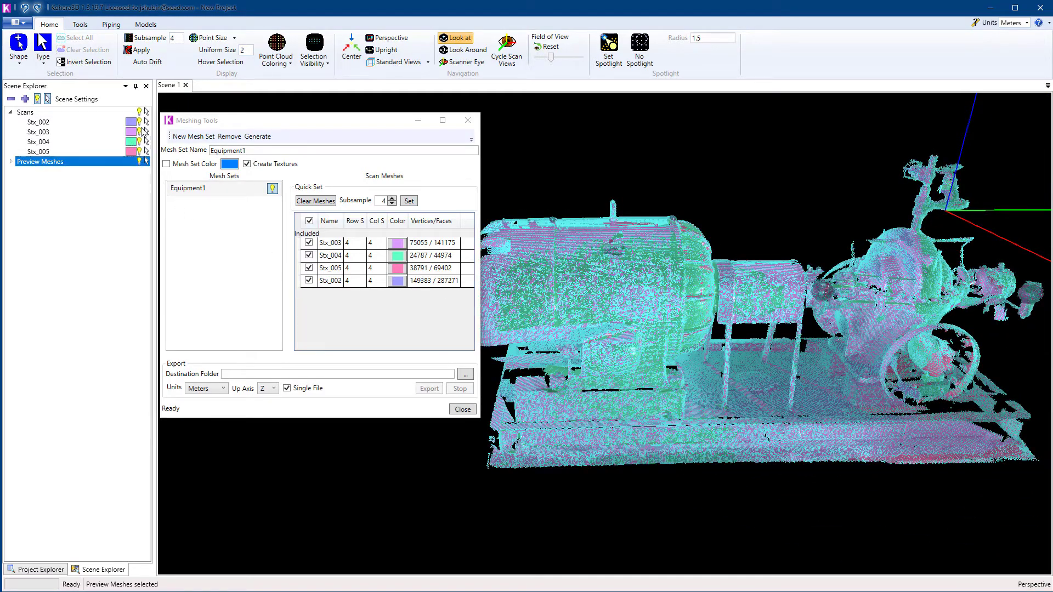
pyautogui.click(139, 112)
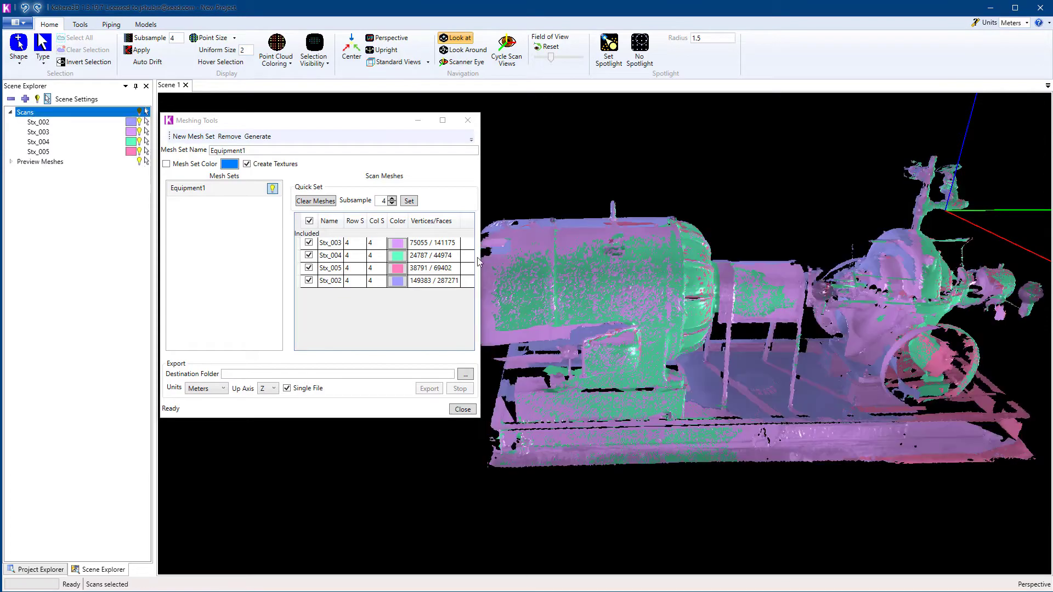
# Set the mesh subsample to 1 for all four scans, regenerate Equipment1, and inspect the detail on the motor's end
pyautogui.moveTo(732, 295); pyautogui.dragTo(620, 395)
pyautogui.scroll(5, 684, 344)
pyautogui.scroll(-3, 677, 312)
pyautogui.scroll(5, 658, 381)
pyautogui.moveTo(643, 436); pyautogui.dragTo(599, 439)
pyautogui.click(341, 191)
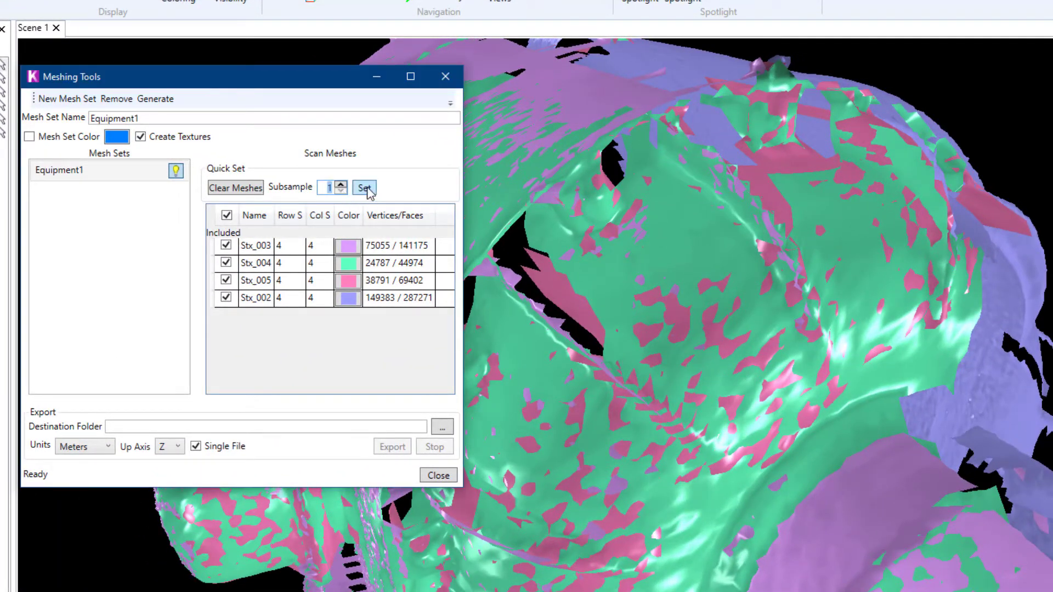
pyautogui.click(363, 189)
pyautogui.click(156, 100)
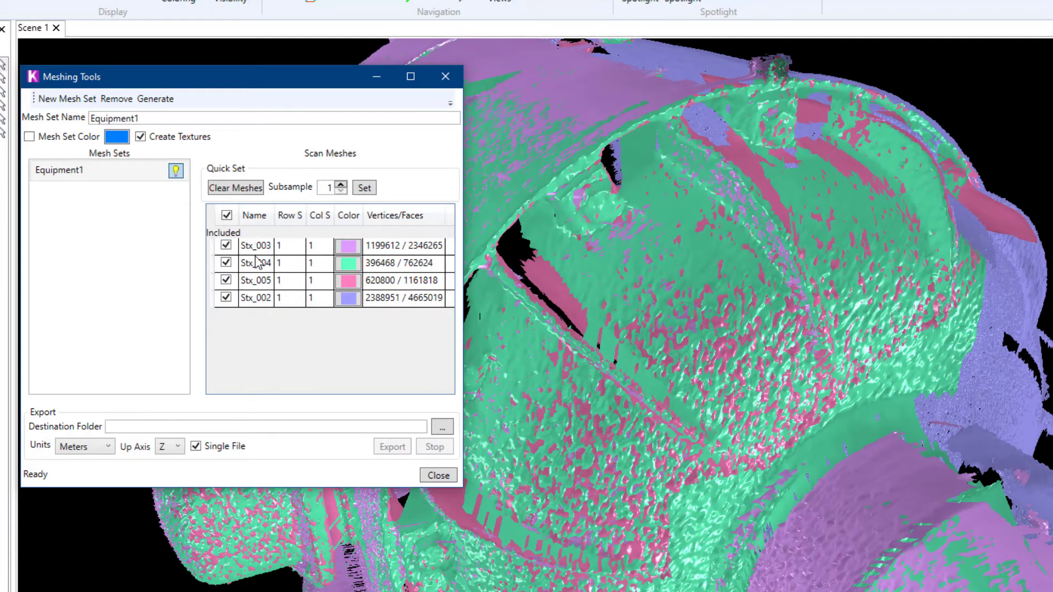
pyautogui.click(656, 335)
pyautogui.moveTo(657, 332); pyautogui.dragTo(722, 269)
pyautogui.scroll(-3, 699, 279)
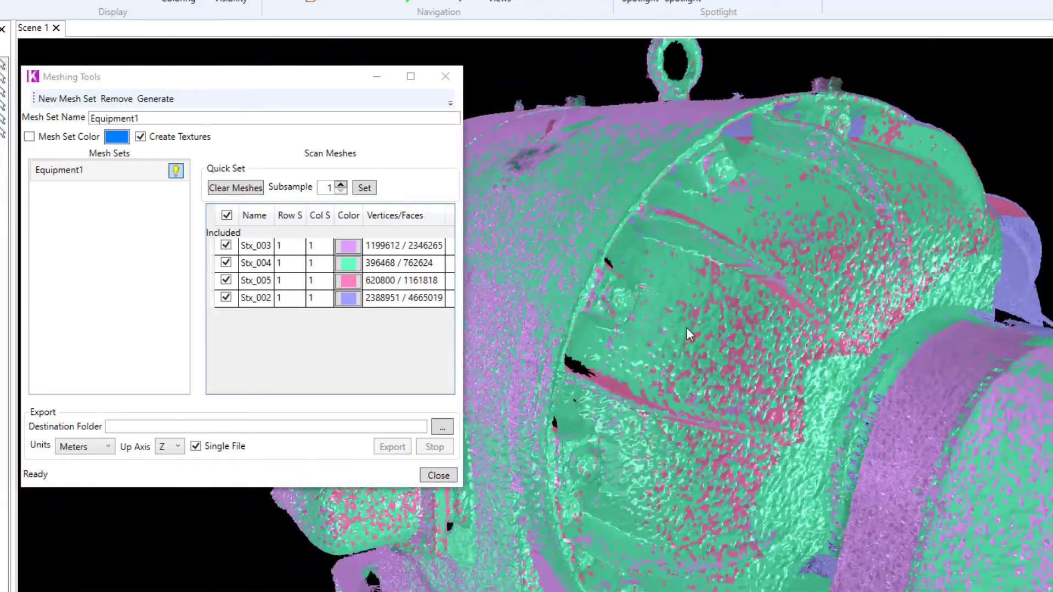
pyautogui.moveTo(686, 328); pyautogui.dragTo(749, 391)
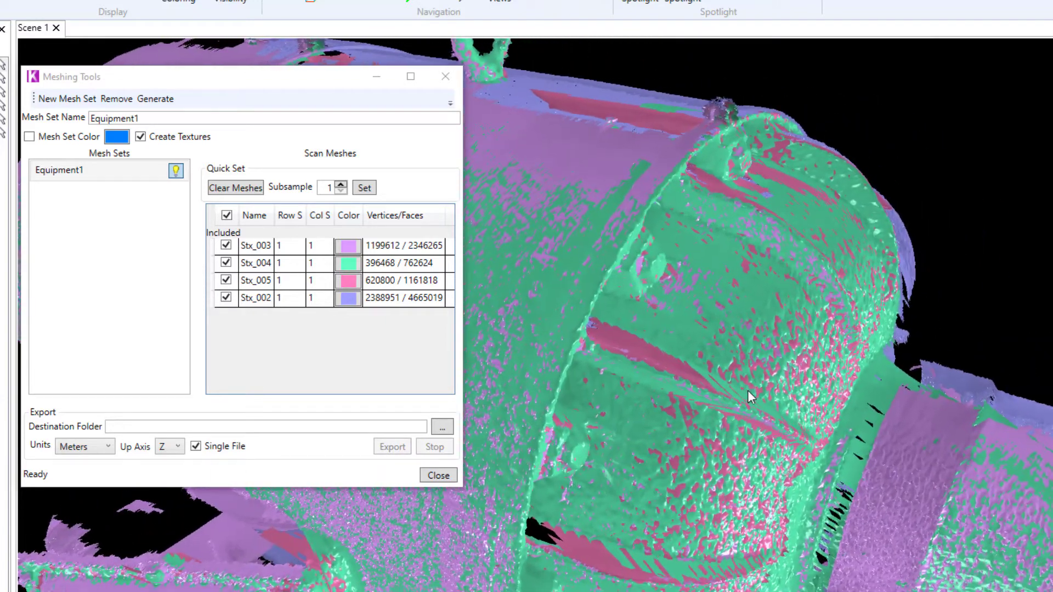
# Set the mesh subsample to 15 for all four scans, regenerate Equipment1, and inspect the coarse surface
pyautogui.click(323, 189)
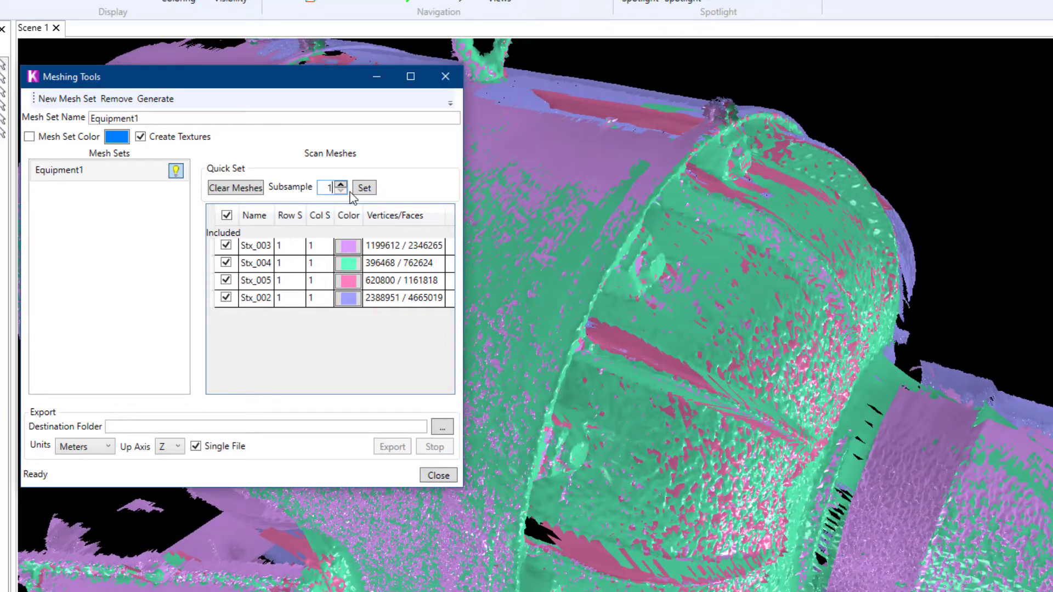
pyautogui.click(365, 189)
pyautogui.click(364, 188)
pyautogui.click(155, 99)
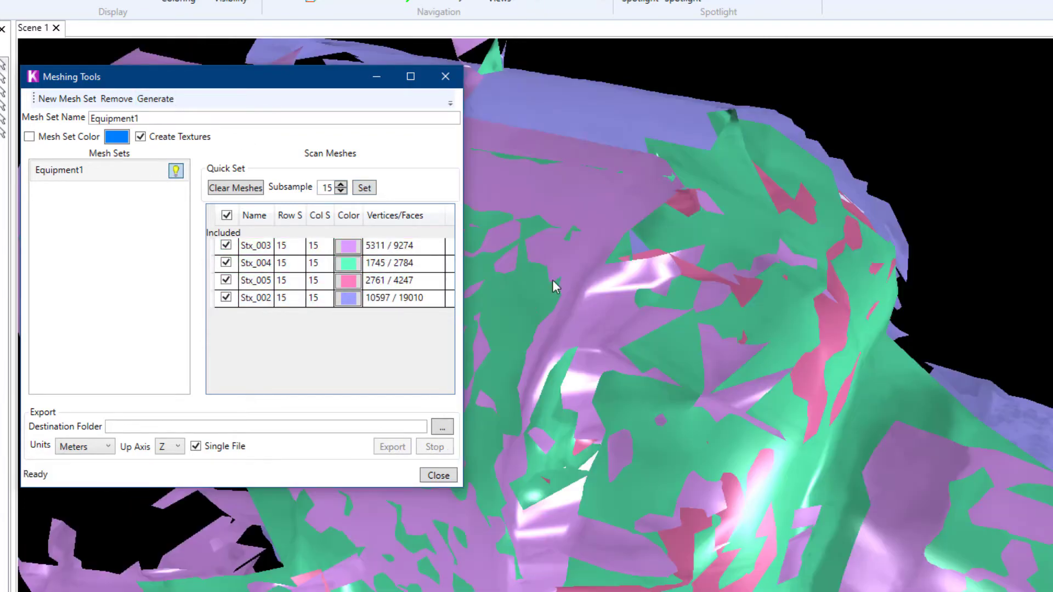
pyautogui.moveTo(911, 304); pyautogui.dragTo(685, 291)
# Set the mesh subsample to 4 for all four scans and regenerate the Equipment1 meshes
pyautogui.doubleClick(325, 188)
pyautogui.write('4')
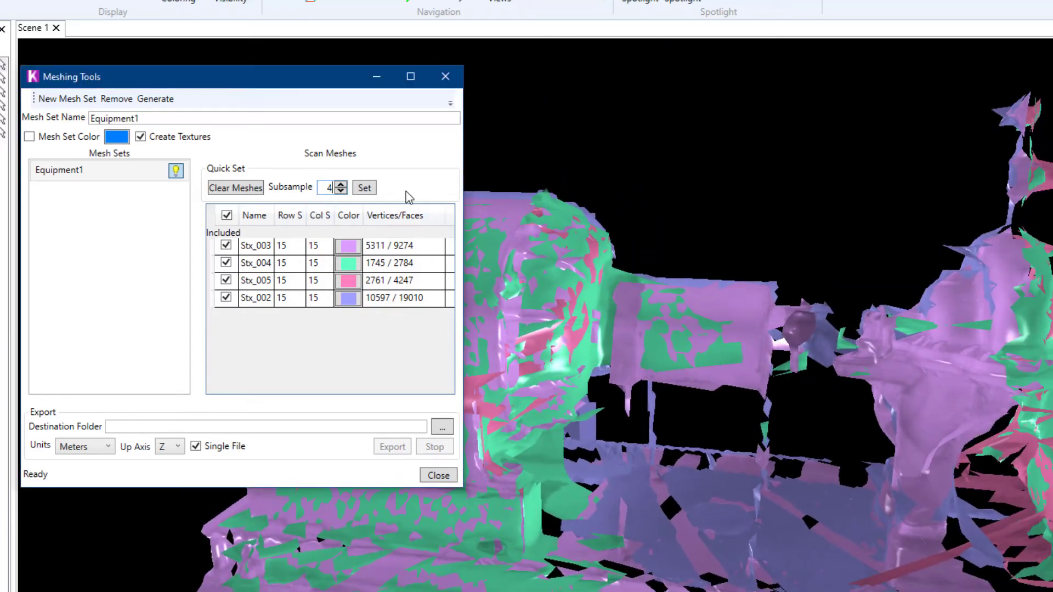
pyautogui.click(365, 189)
pyautogui.click(155, 99)
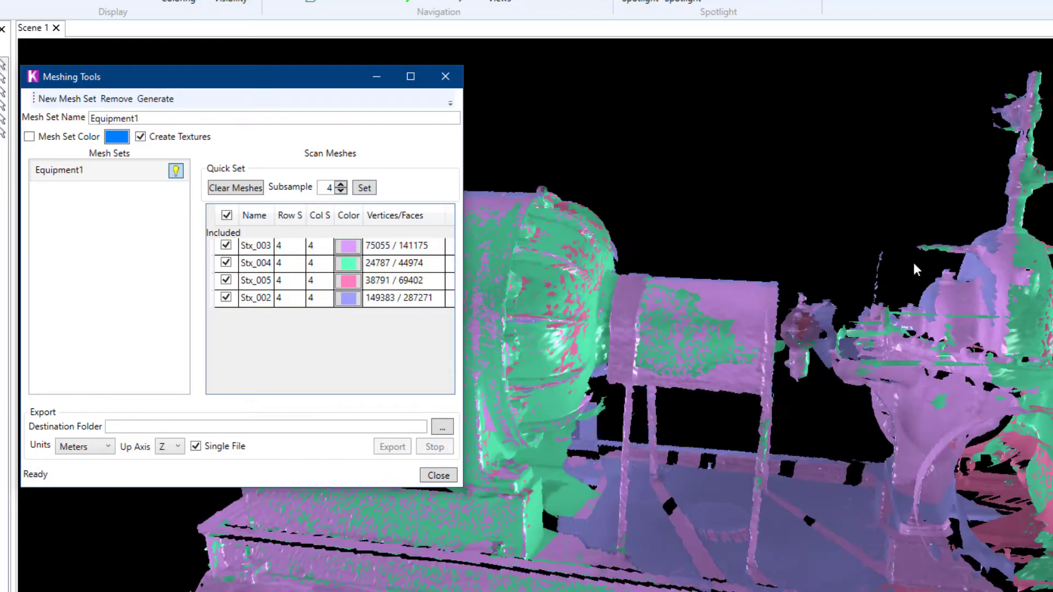
# Set the row and column subsample of scan Stx_003 alone to 1 and regenerate the Equipment1 meshes
pyautogui.moveTo(914, 264); pyautogui.dragTo(425, 358)
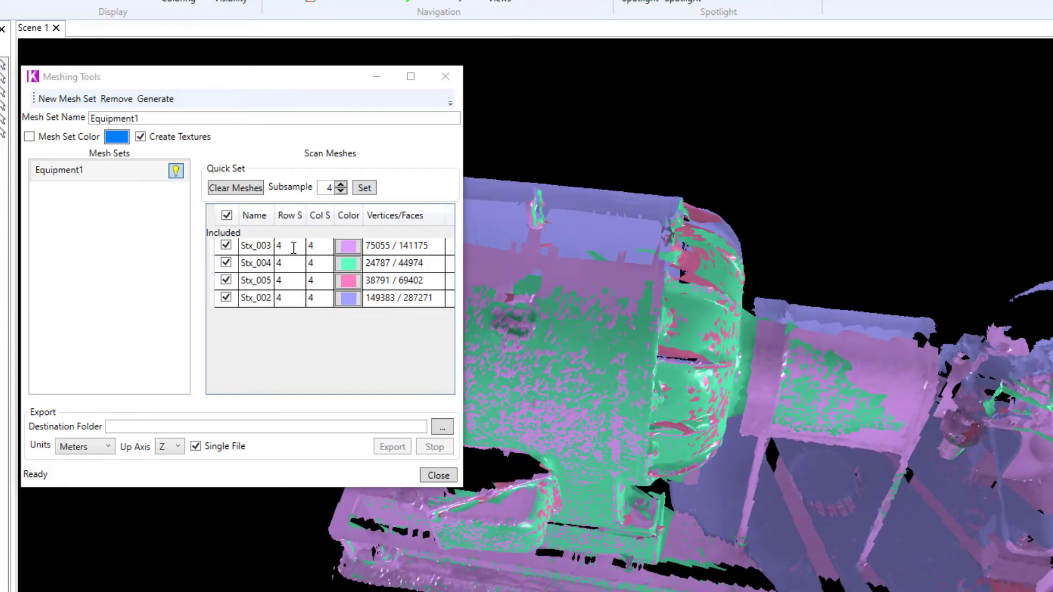
pyautogui.click(295, 247)
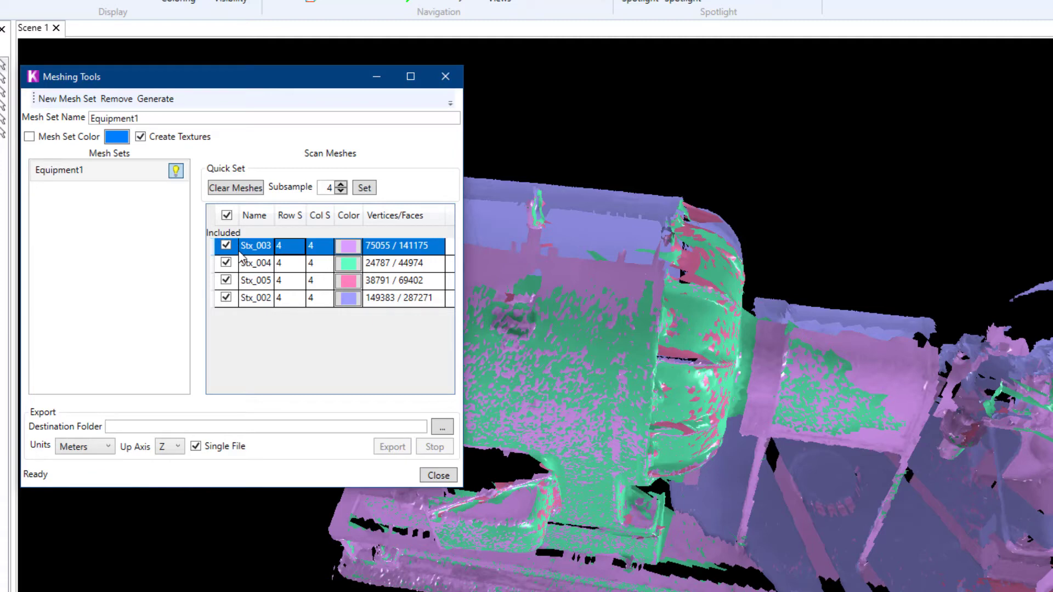
pyautogui.write('1')
pyautogui.press('Tab')
pyautogui.press('Return')
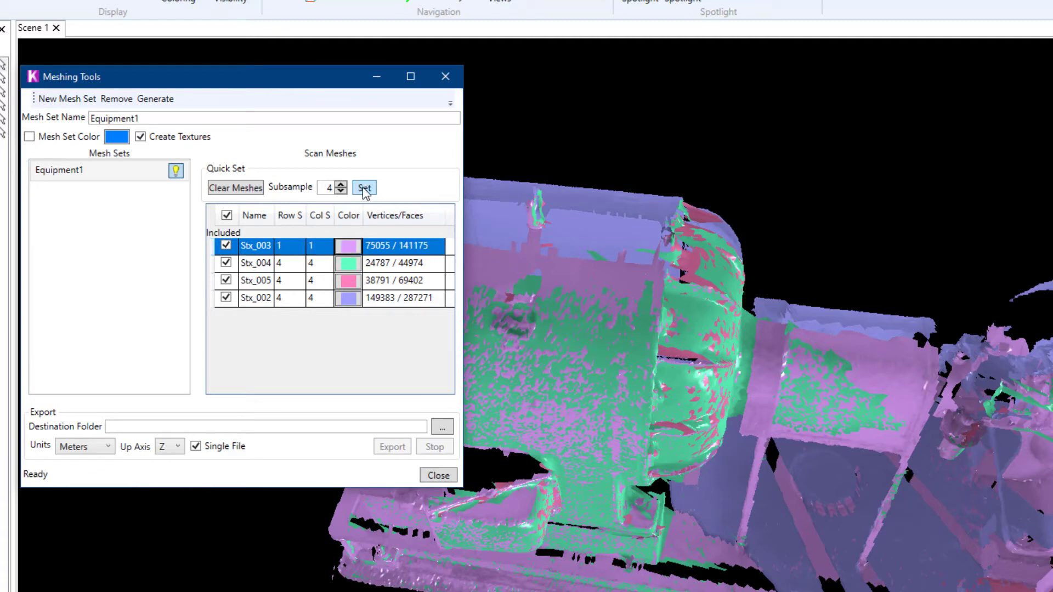
pyautogui.click(156, 99)
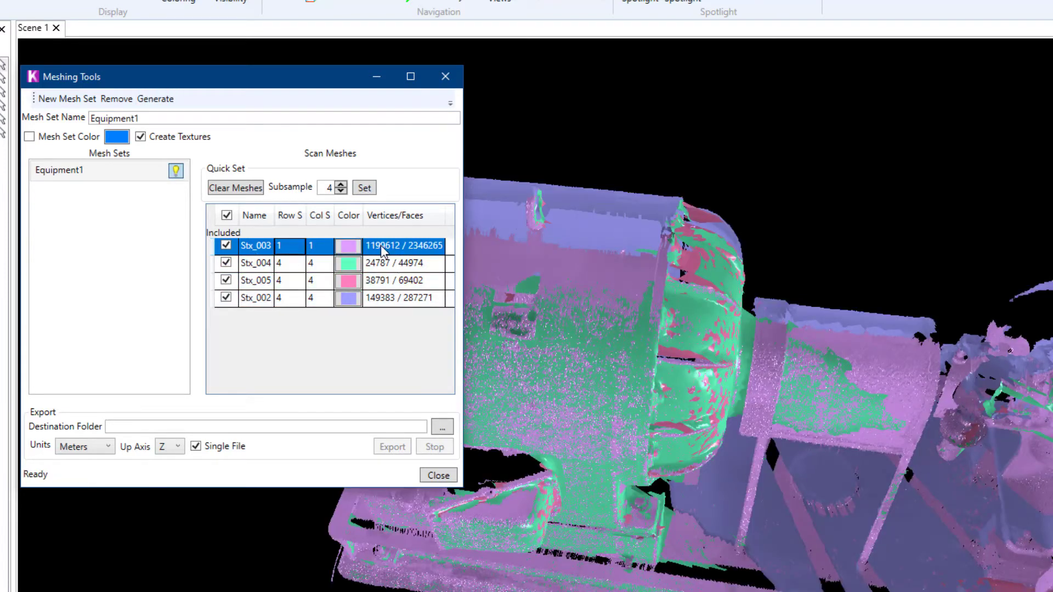
# Set the row and column subsample of scan Stx_003 to 20, regenerate Equipment1, and inspect the resulting surface
pyautogui.click(293, 246)
pyautogui.write('20')
pyautogui.press('Tab')
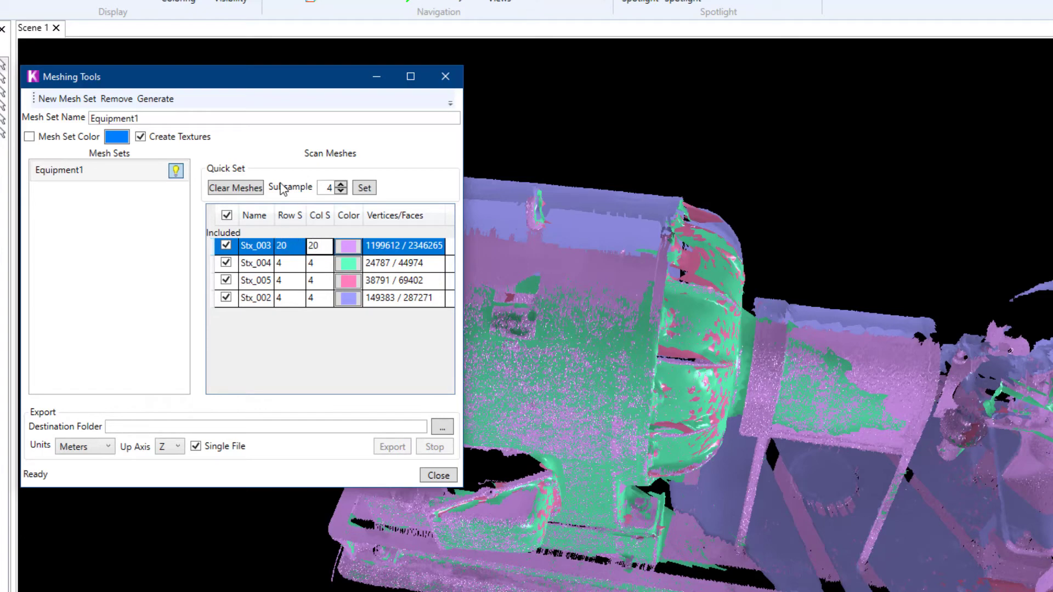
pyautogui.click(155, 99)
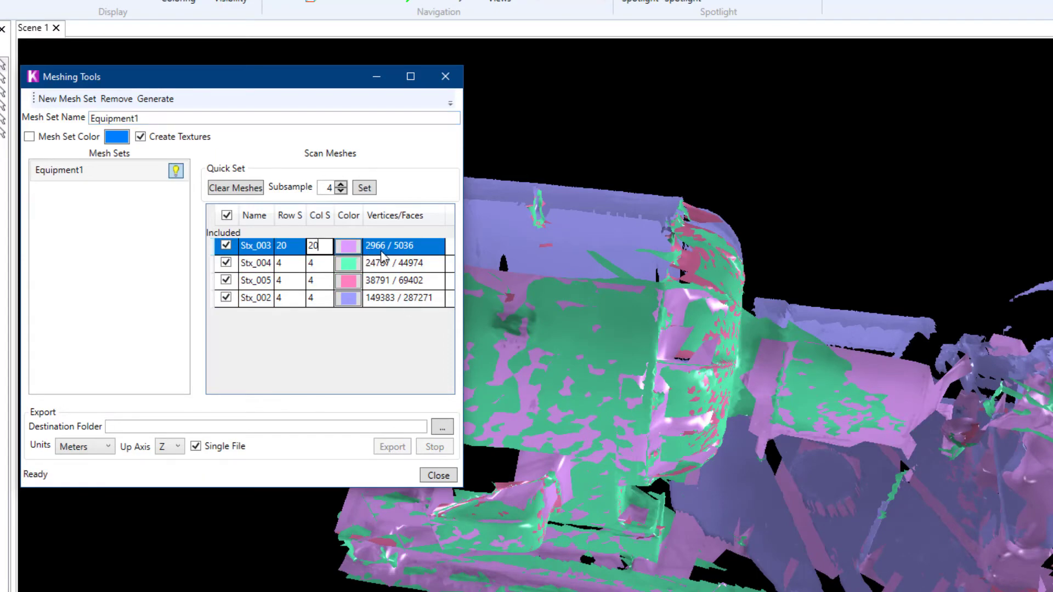
pyautogui.moveTo(919, 353); pyautogui.dragTo(974, 292)
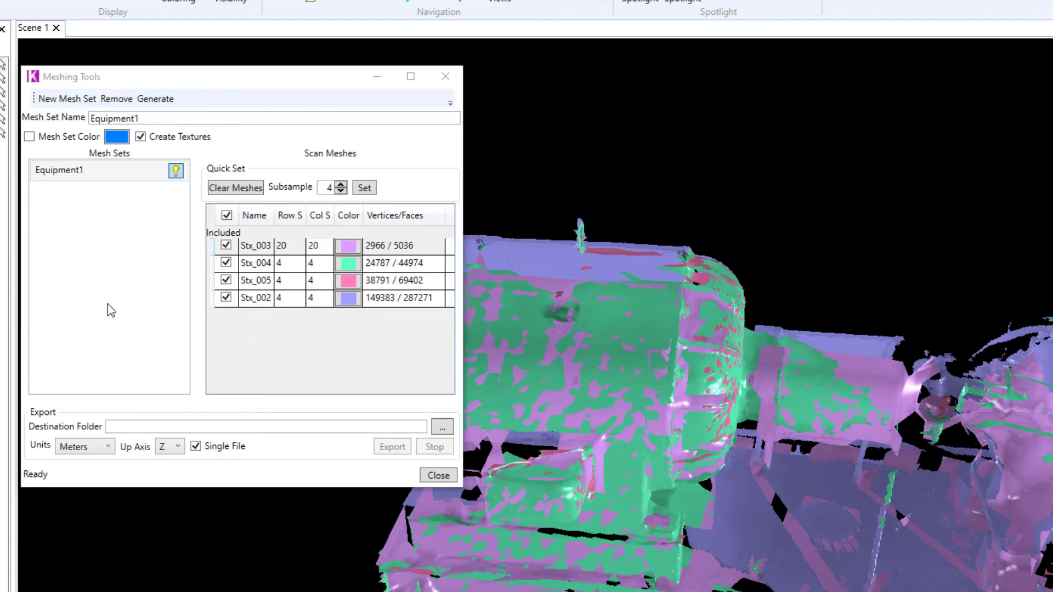
# Review the available export units and up axis choices for the mesh set without changing them
pyautogui.click(115, 447)
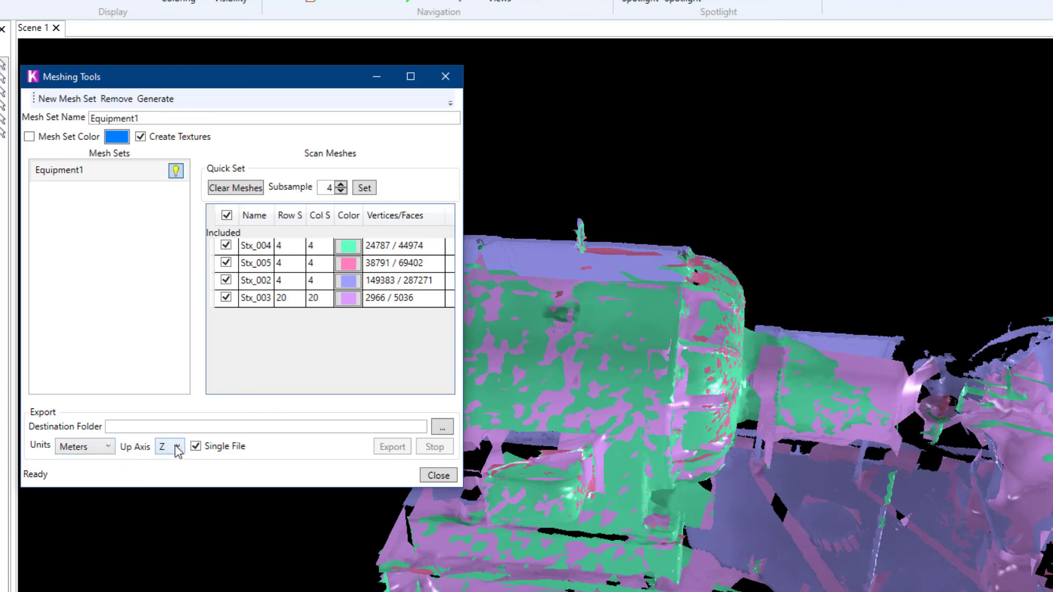
pyautogui.click(179, 450)
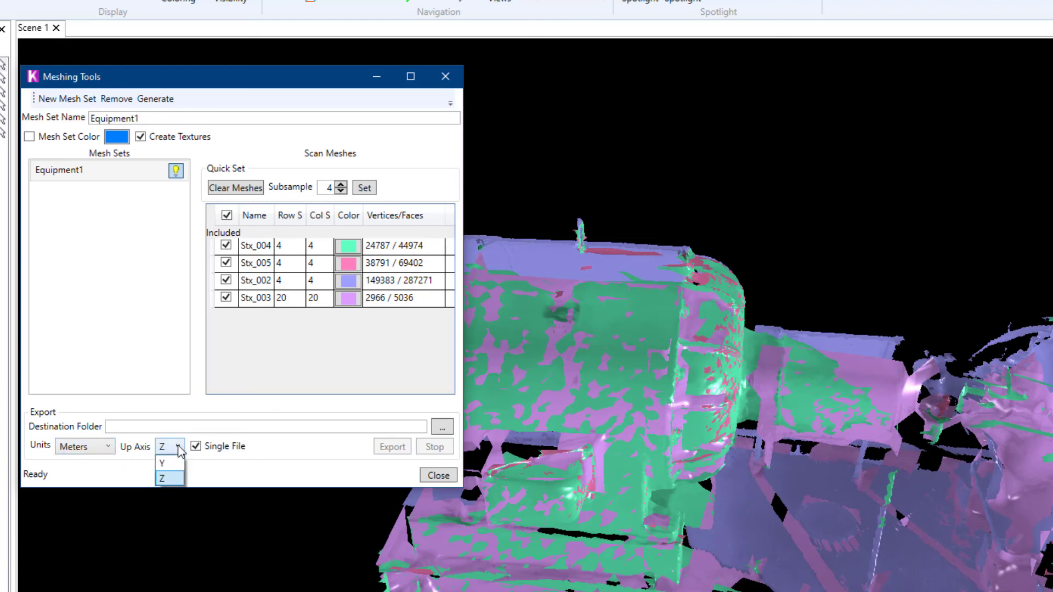
pyautogui.click(177, 449)
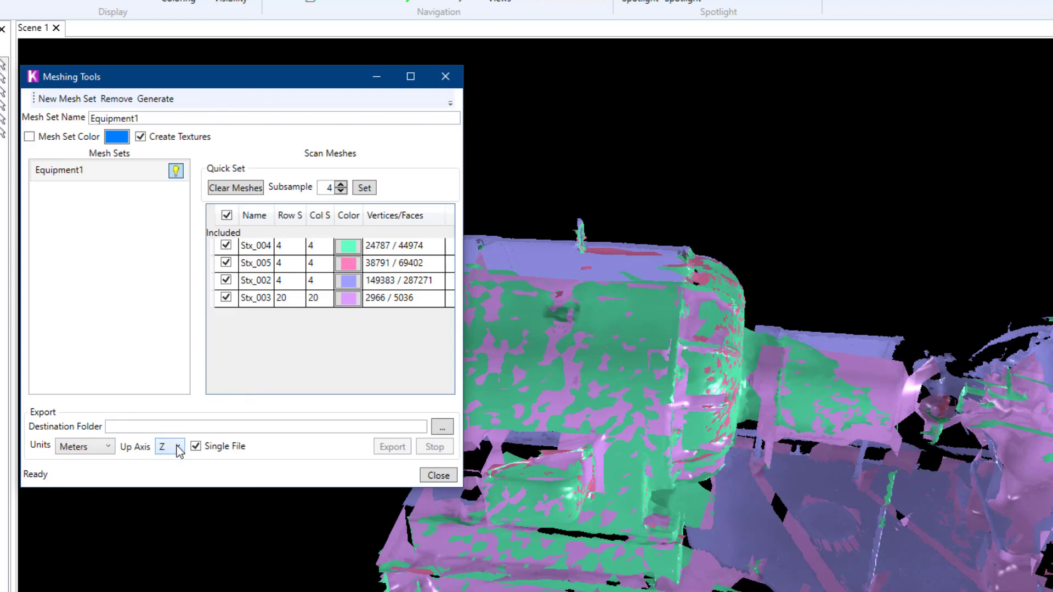